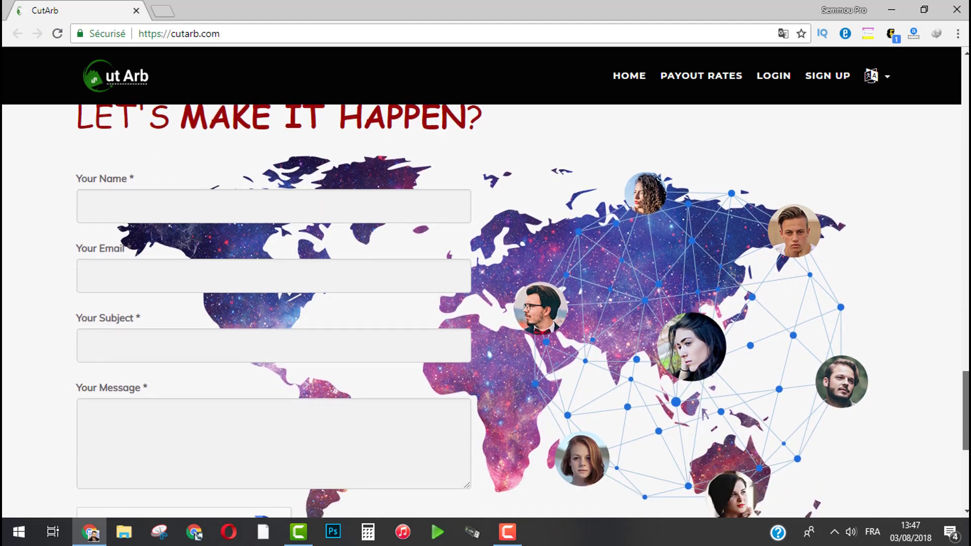
- Open the account sign-up page from the CutArb homepage
{"action": "scroll", "coordinate": [523, 311], "scroll_direction": "down", "scroll_amount": 3}
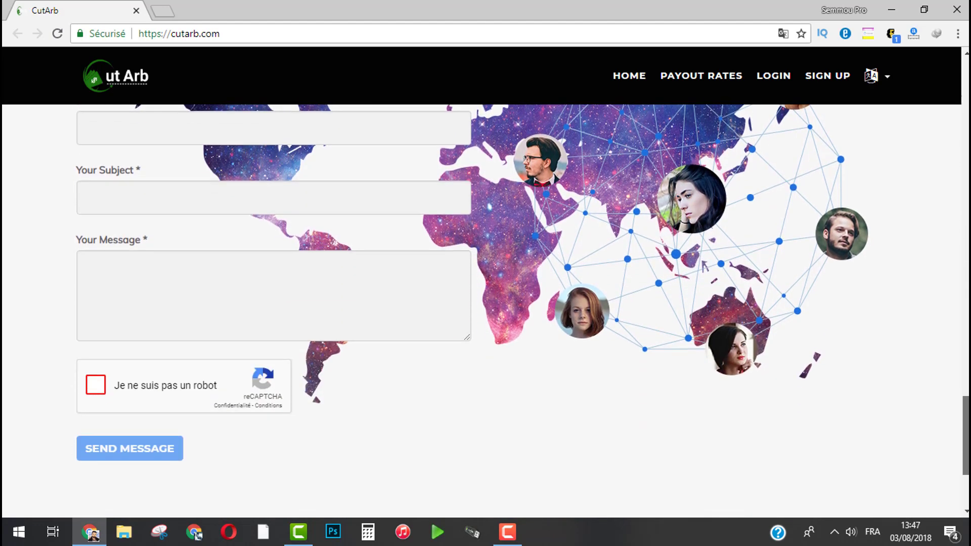
{"action": "scroll", "coordinate": [486, 303], "scroll_direction": "down", "scroll_amount": 3}
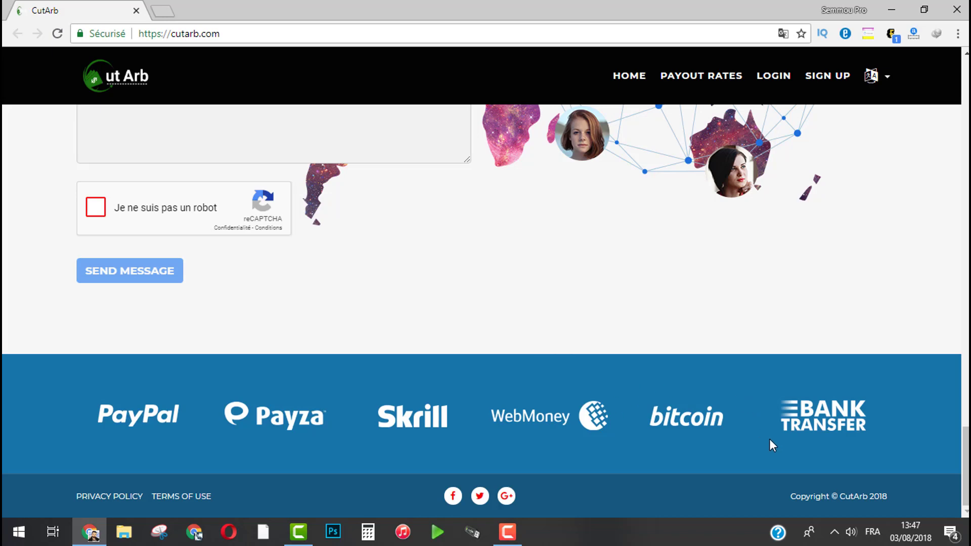
{"action": "scroll", "coordinate": [960, 420], "scroll_direction": "up", "scroll_amount": 1}
{"action": "left_click_drag", "start_coordinate": [963, 459], "coordinate": [930, 76]}
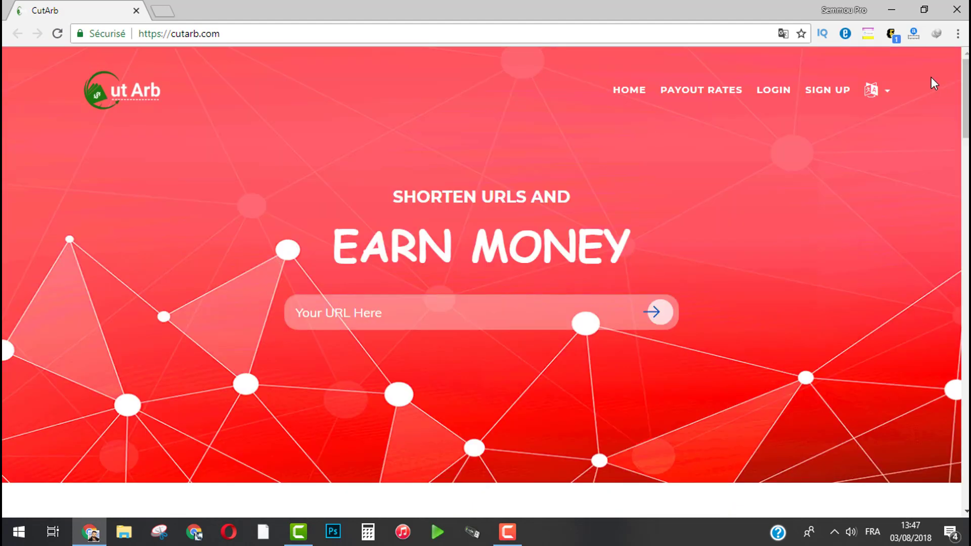
{"action": "left_click", "coordinate": [825, 91]}
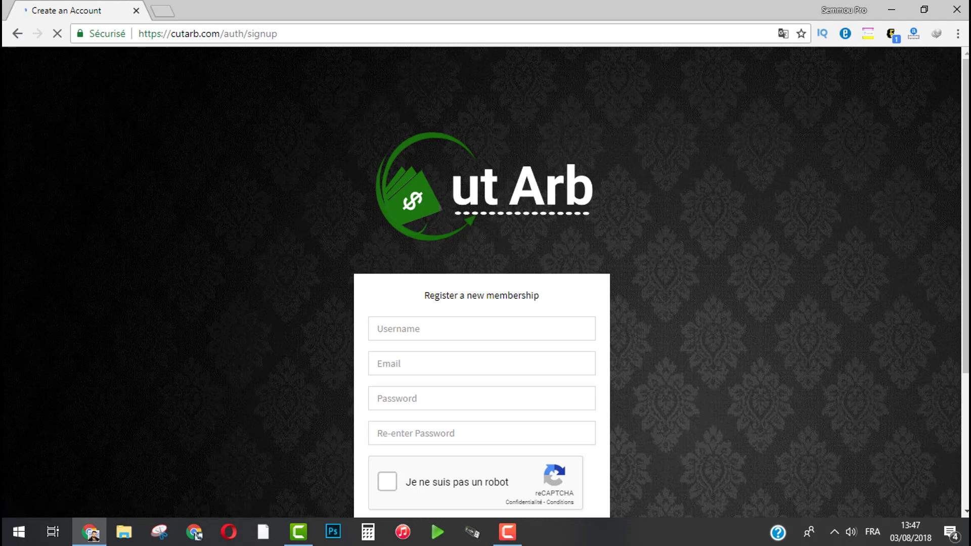
- Complete the reCAPTCHA check on the registration form by selecting every tile that contains a road sign
{"action": "scroll", "coordinate": [667, 183], "scroll_direction": "down", "scroll_amount": 2}
{"action": "scroll", "coordinate": [387, 374], "scroll_direction": "down", "scroll_amount": 1}
{"action": "left_click", "coordinate": [388, 365]}
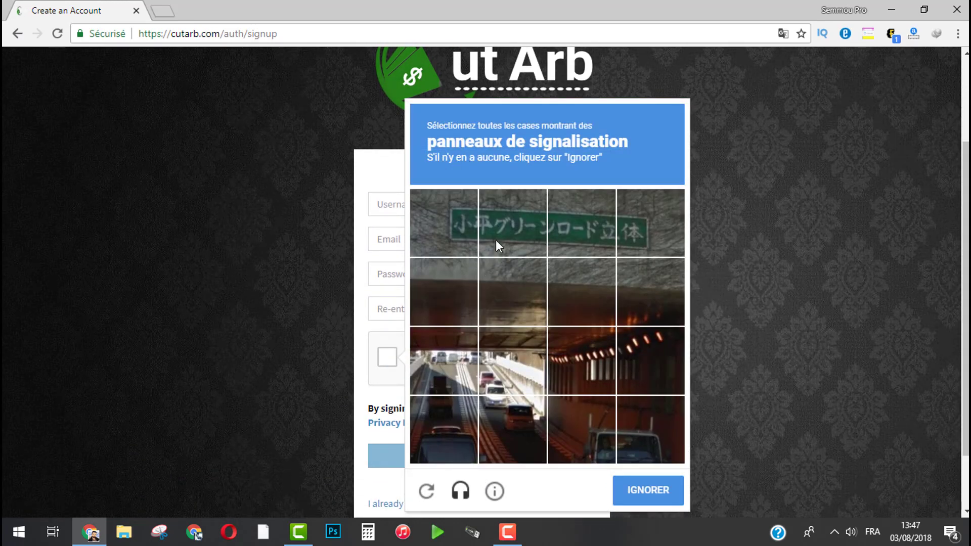
{"action": "left_click", "coordinate": [499, 223]}
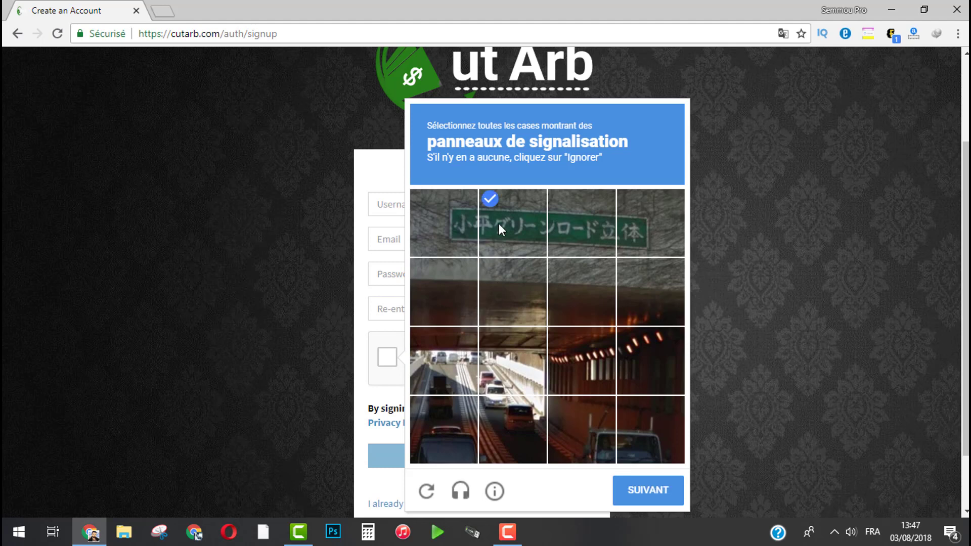
{"action": "left_click", "coordinate": [455, 221]}
{"action": "left_click", "coordinate": [591, 203]}
{"action": "left_click", "coordinate": [661, 223]}
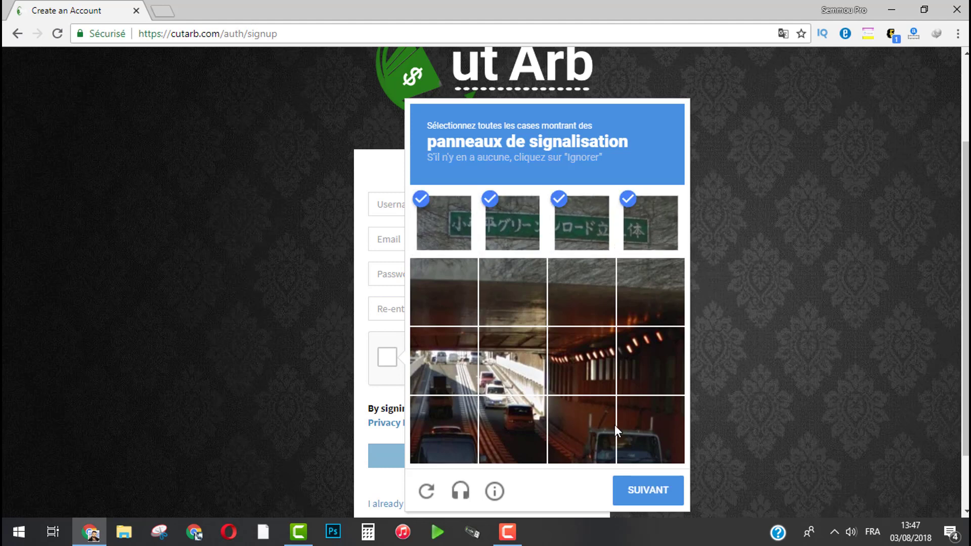
{"action": "left_click", "coordinate": [627, 496]}
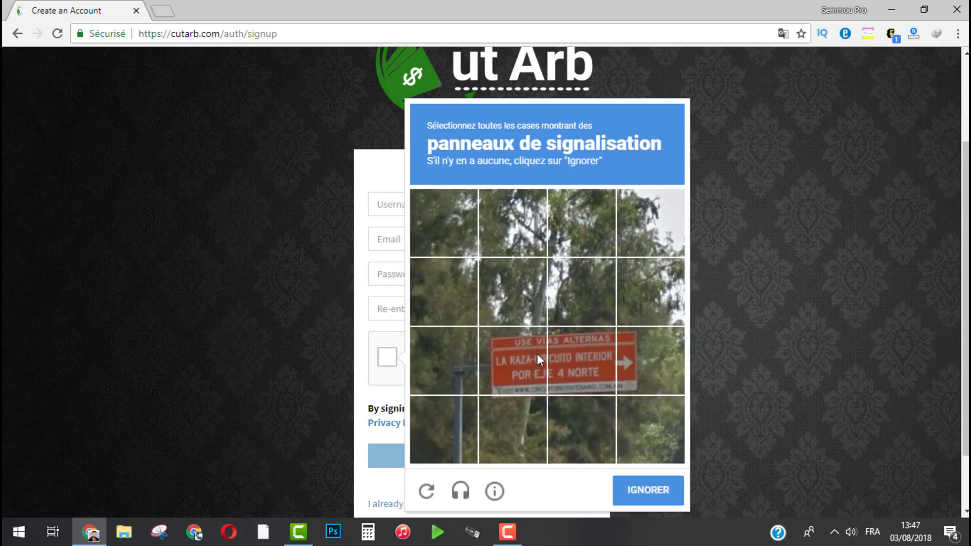
{"action": "left_click", "coordinate": [537, 354]}
{"action": "left_click", "coordinate": [571, 357]}
{"action": "left_click", "coordinate": [660, 360]}
{"action": "left_click", "coordinate": [636, 490]}
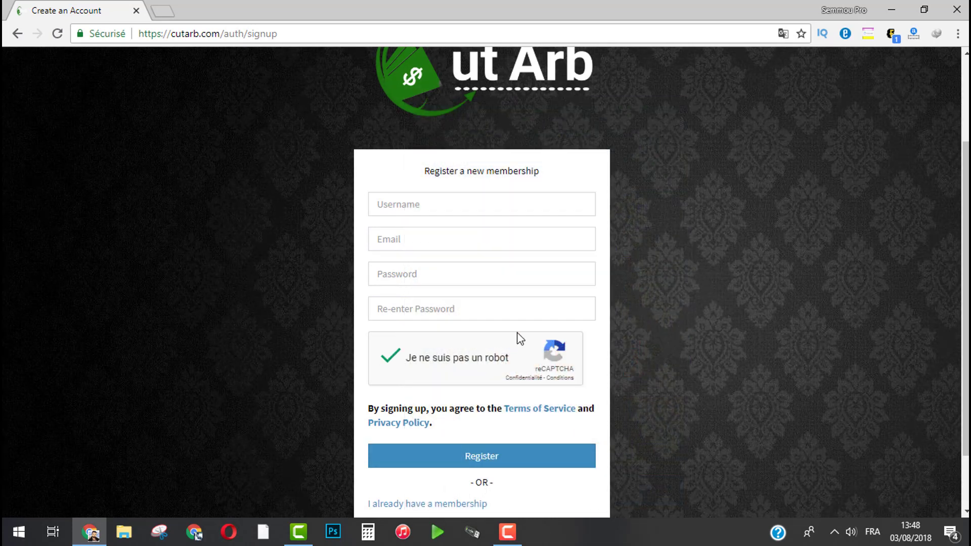
- Fill in the username and e-mail fields of the registration form with the saved suggestions
{"action": "left_click", "coordinate": [446, 202]}
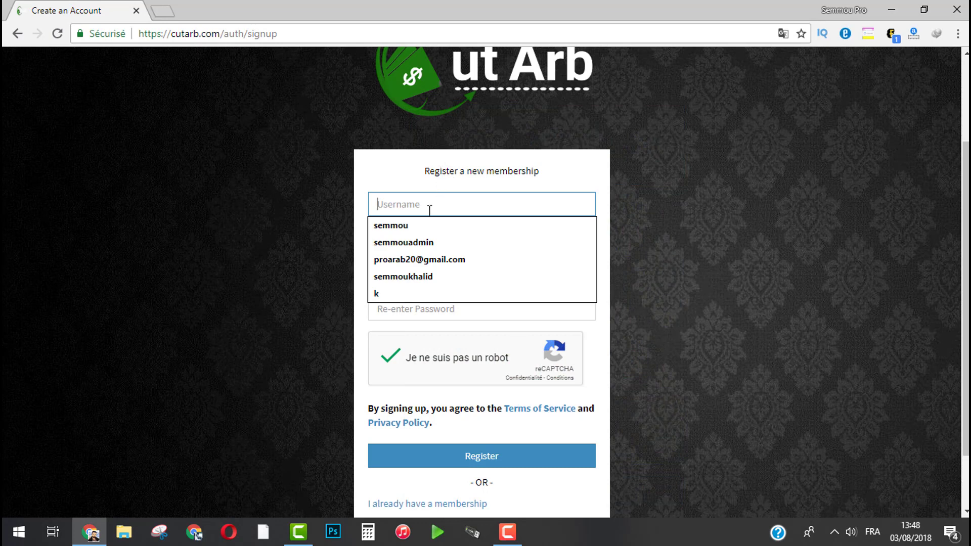
{"action": "left_click", "coordinate": [429, 226]}
{"action": "left_click", "coordinate": [429, 242]}
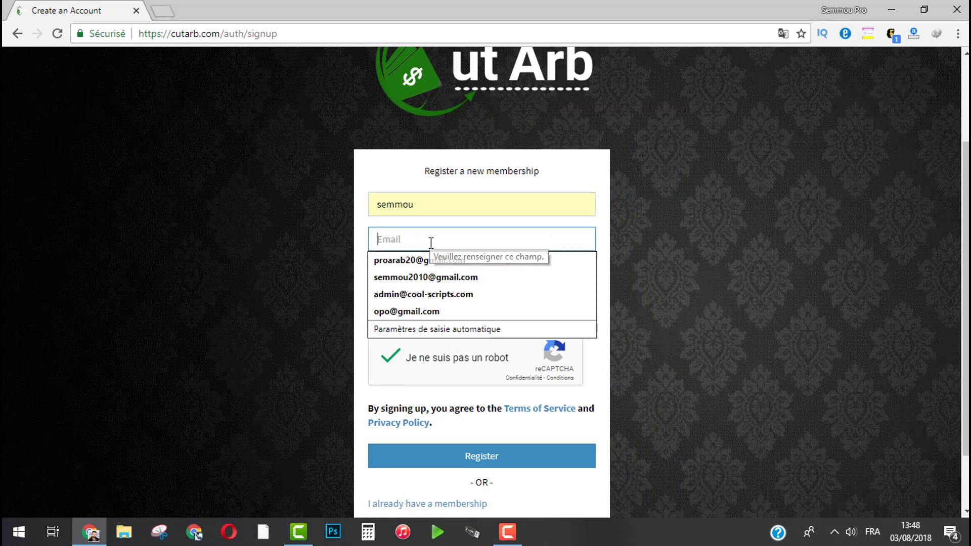
{"action": "left_click", "coordinate": [431, 262]}
- Enter the account password and its confirmation in the registration form
{"action": "left_click", "coordinate": [424, 276]}
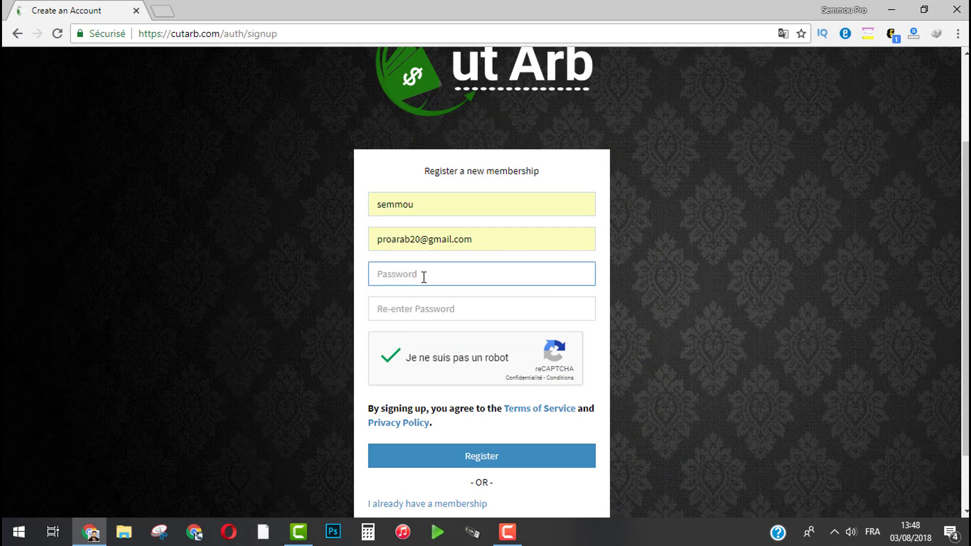
{"action": "type", "text": "••••••••••"}
{"action": "left_click", "coordinate": [415, 308]}
{"action": "type", "text": "•"}
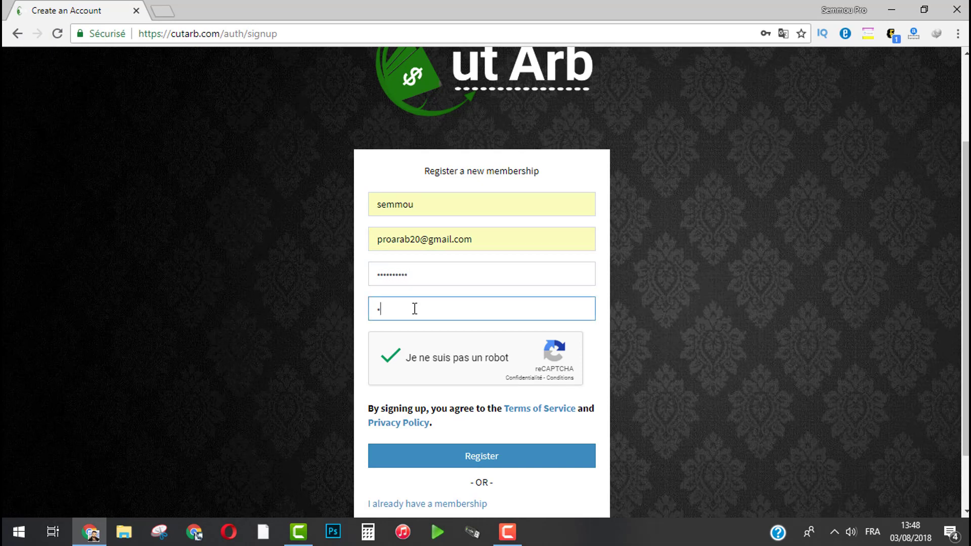
{"action": "key", "text": "BackSpace"}
{"action": "type", "text": "•••••••••••"}
- Replace the entry in the first password field with the account password and submit the registration
{"action": "left_click", "coordinate": [402, 274]}
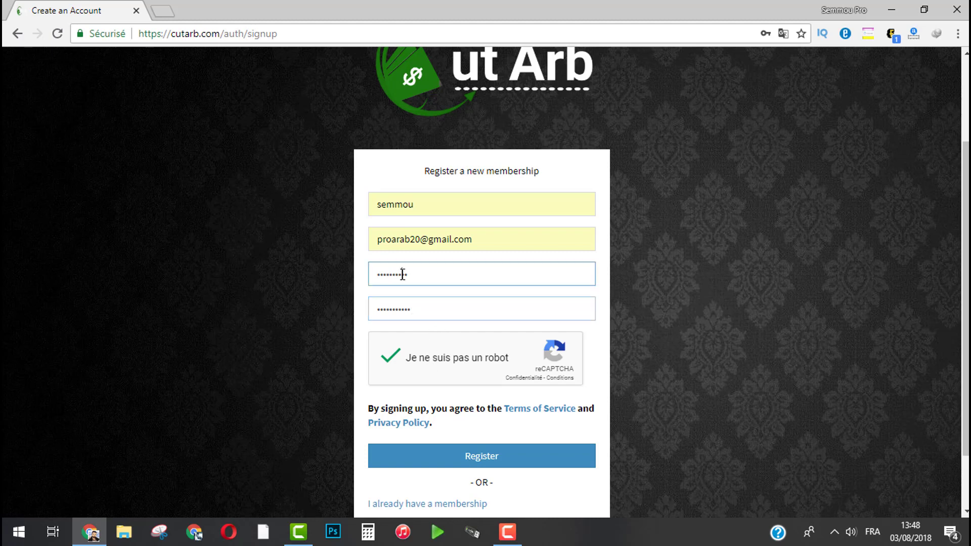
{"action": "double_click", "coordinate": [403, 274]}
{"action": "type", "text": "•"}
{"action": "key", "text": "BackSpace"}
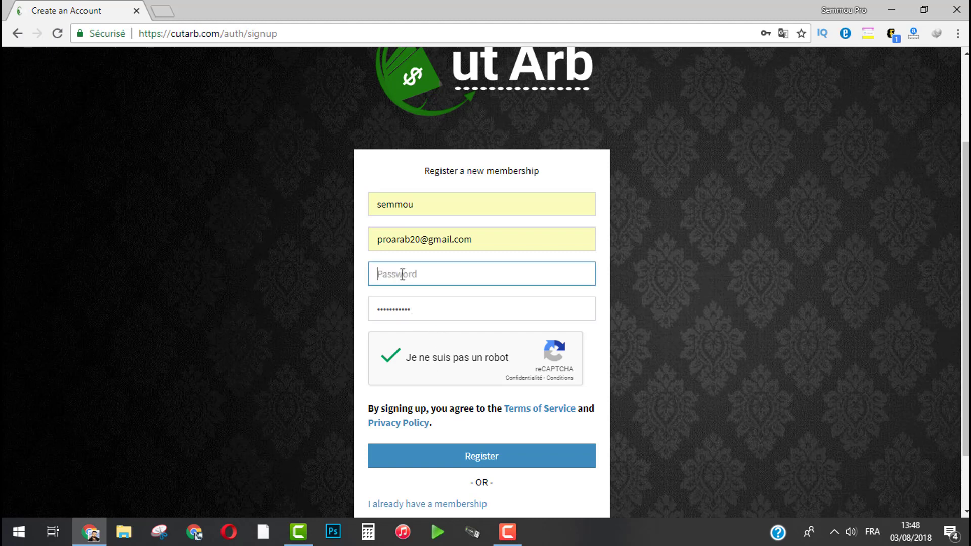
{"action": "type", "text": "•••••••••••"}
{"action": "left_click", "coordinate": [458, 462]}
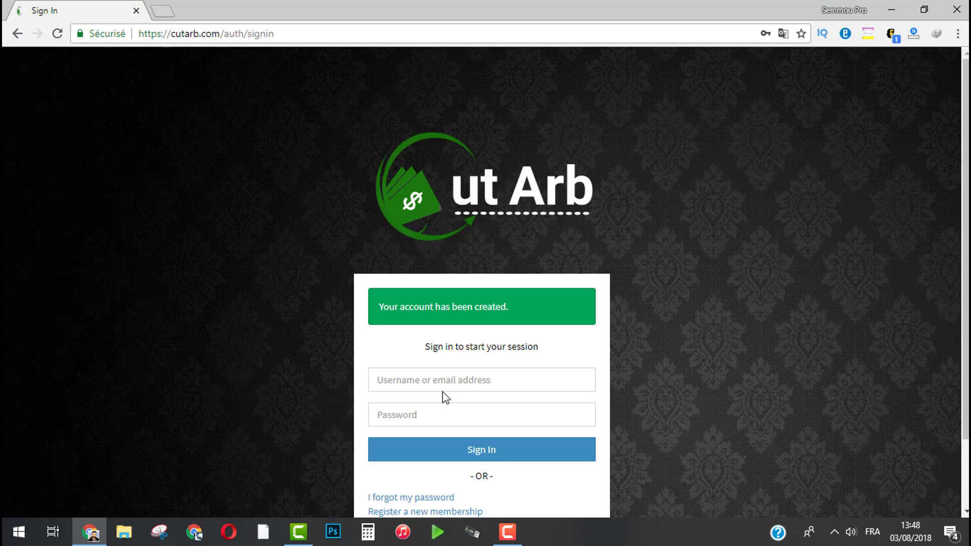
- Sign in with the account's username and password, and let the browser save the login
{"action": "left_click", "coordinate": [450, 418]}
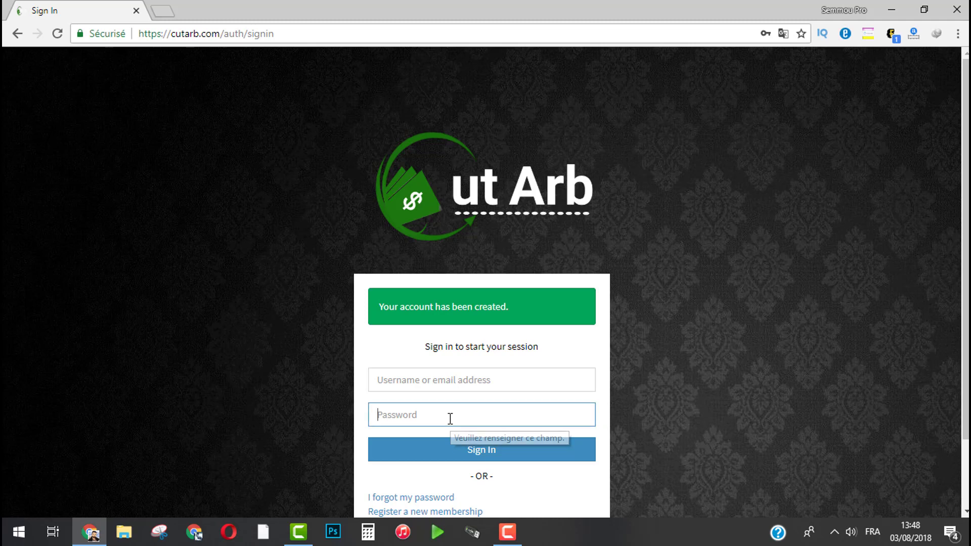
{"action": "type", "text": "•••"}
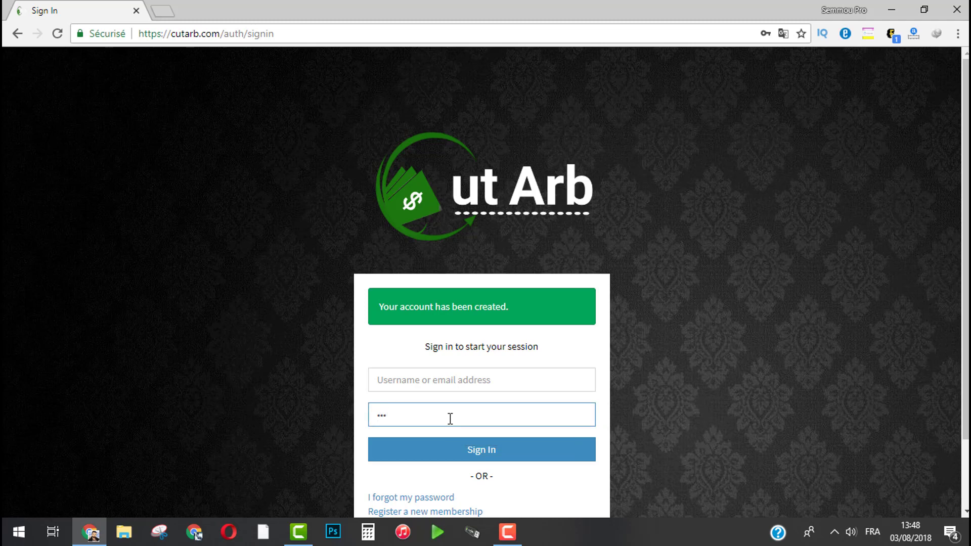
{"action": "type", "text": "••••••••"}
{"action": "left_click", "coordinate": [439, 375]}
{"action": "left_click", "coordinate": [425, 401]}
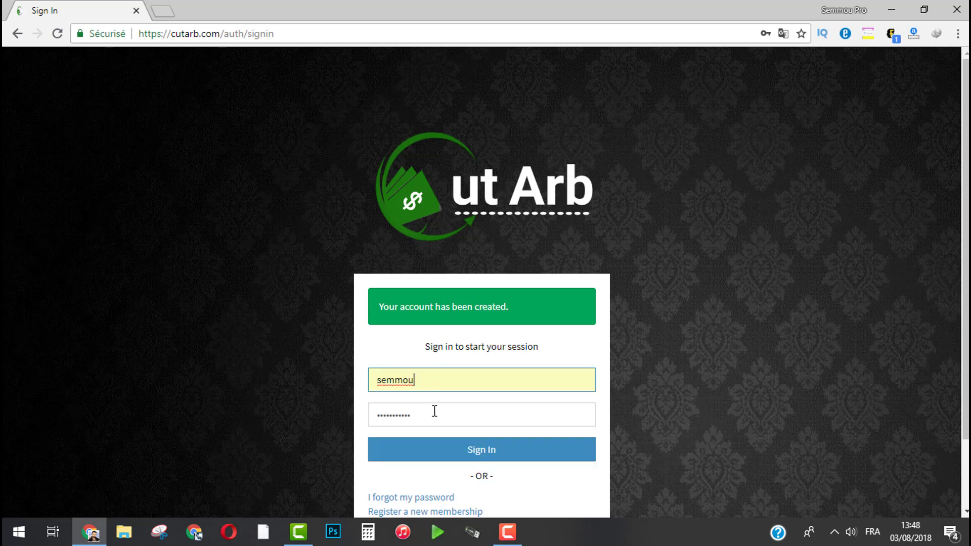
{"action": "left_click", "coordinate": [449, 450]}
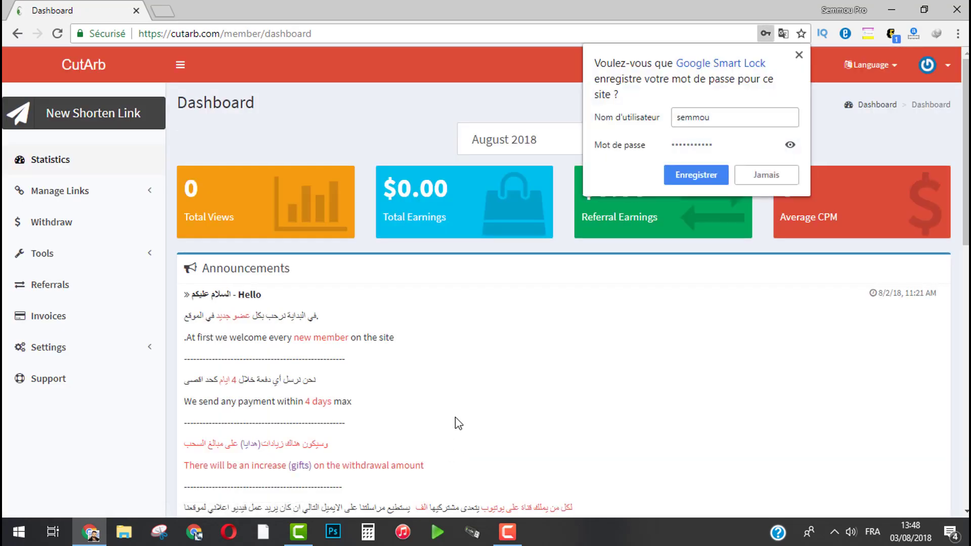
{"action": "left_click", "coordinate": [691, 172]}
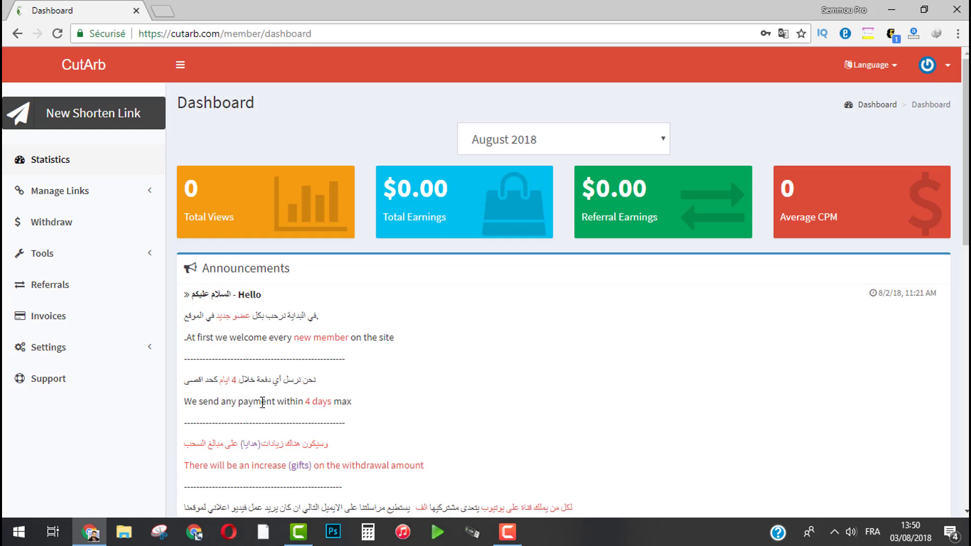
- Open the payout rates page and examine the desktop and mobile earnings per 1000 views by country
{"action": "left_click", "coordinate": [81, 64]}
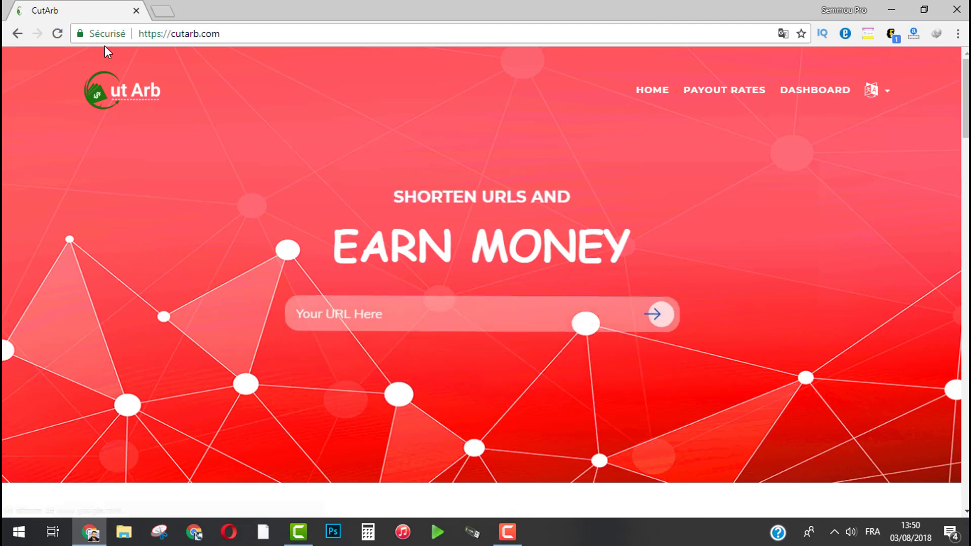
{"action": "left_click", "coordinate": [709, 94]}
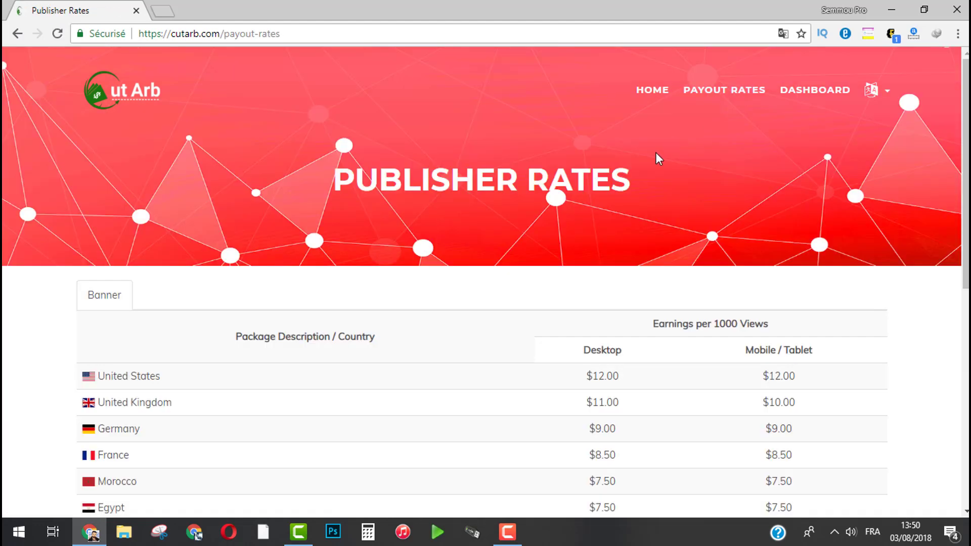
{"action": "scroll", "coordinate": [581, 267], "scroll_direction": "down", "scroll_amount": 2}
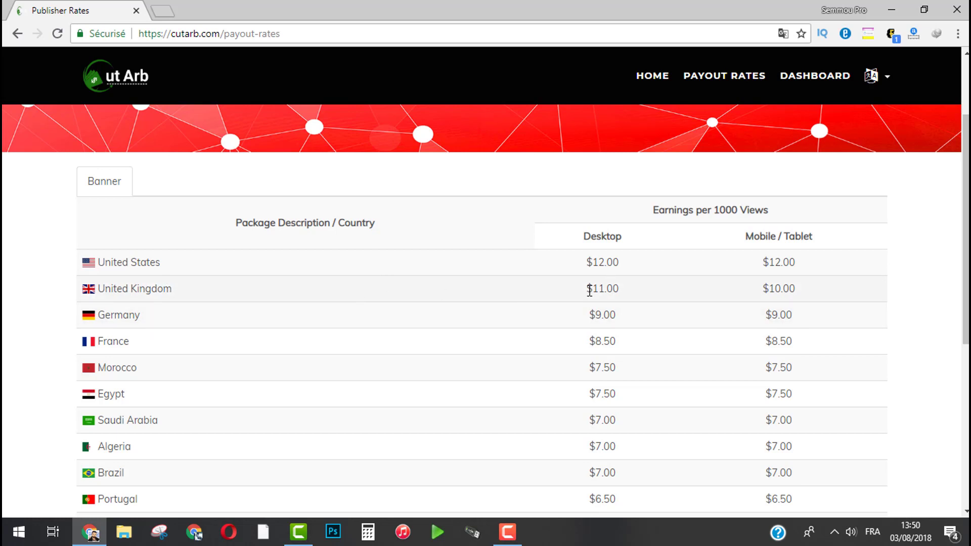
{"action": "left_click_drag", "start_coordinate": [589, 291], "coordinate": [605, 291]}
{"action": "mouse_move", "coordinate": [770, 293]}
{"action": "left_mouse_down"}
{"action": "mouse_move", "coordinate": [782, 292]}
{"action": "mouse_move", "coordinate": [770, 296]}
{"action": "left_mouse_up"}
{"action": "scroll", "coordinate": [601, 372], "scroll_direction": "down", "scroll_amount": 2}
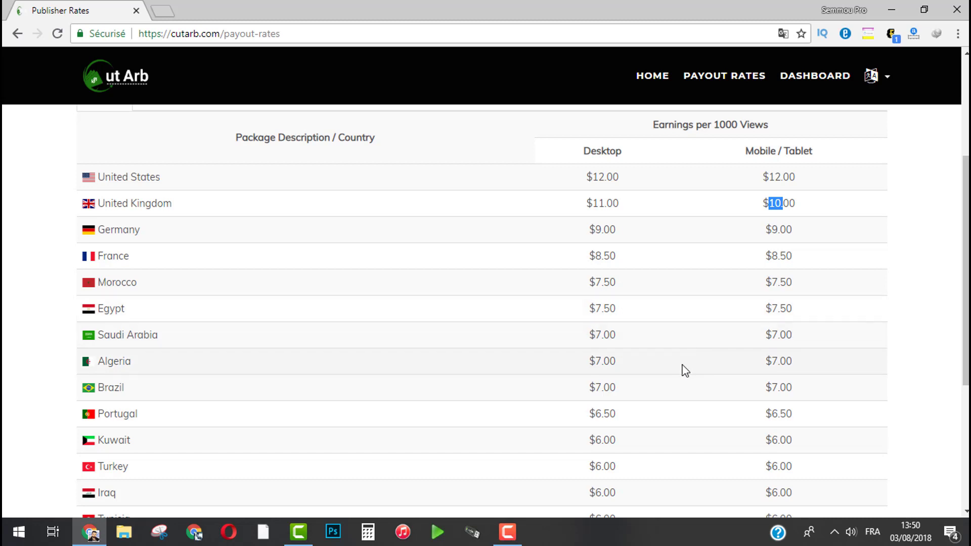
{"action": "scroll", "coordinate": [681, 393], "scroll_direction": "down", "scroll_amount": 2}
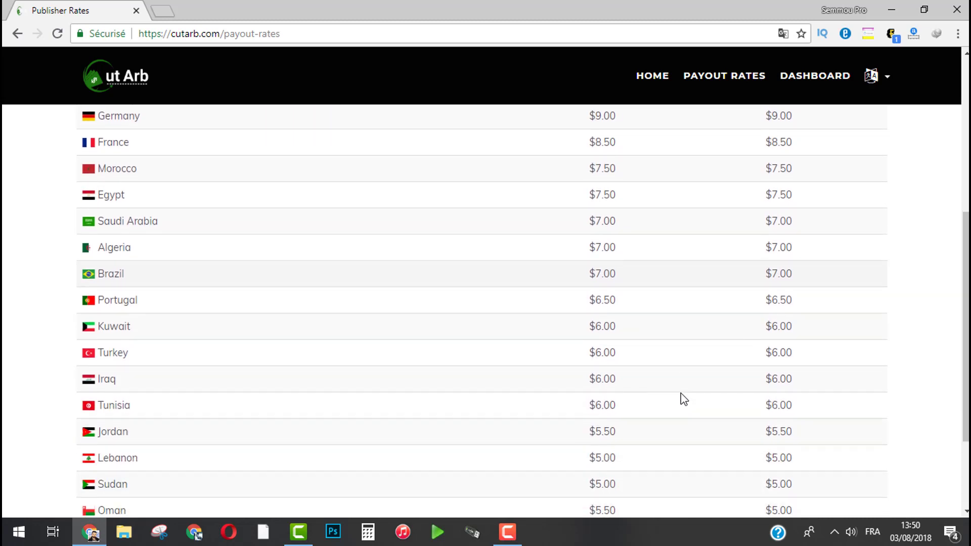
{"action": "scroll", "coordinate": [683, 400], "scroll_direction": "down", "scroll_amount": 1}
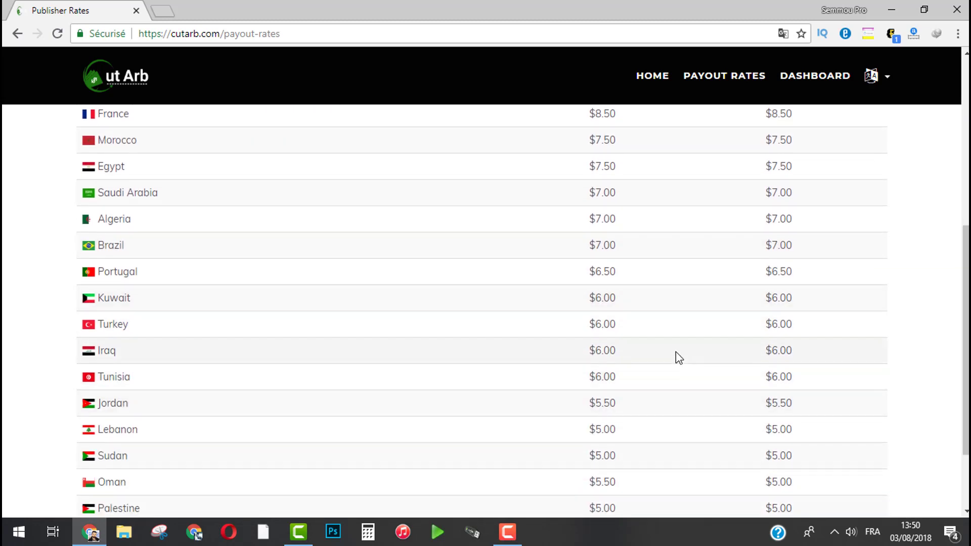
{"action": "scroll", "coordinate": [676, 352], "scroll_direction": "up", "scroll_amount": 6}
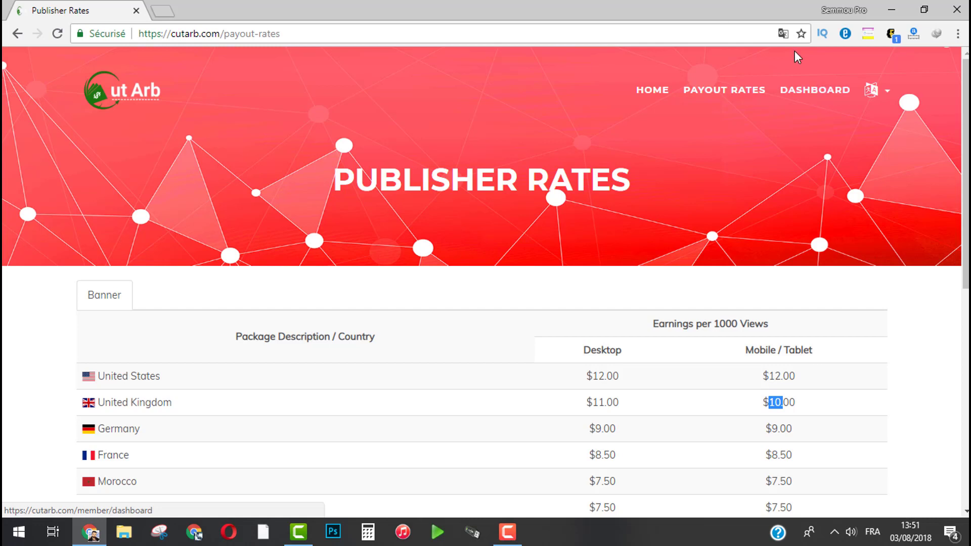
- Return to the member dashboard and copy its page address
{"action": "left_click", "coordinate": [791, 99]}
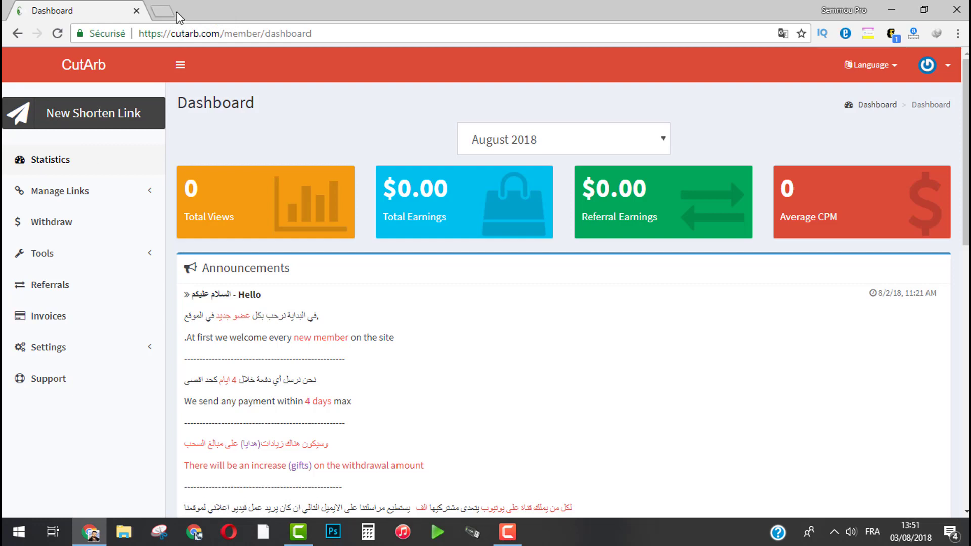
{"action": "left_click", "coordinate": [177, 33]}
{"action": "right_click", "coordinate": [177, 31]}
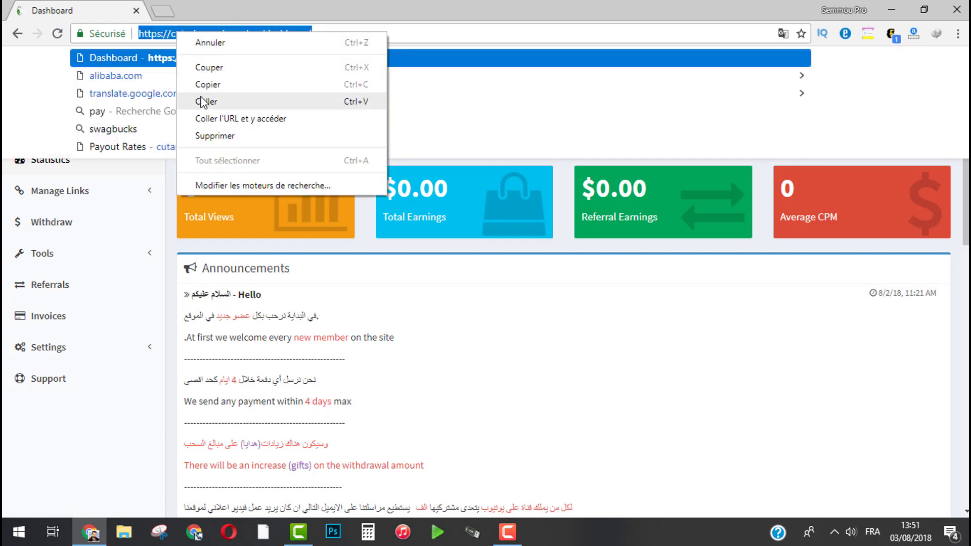
{"action": "left_click", "coordinate": [208, 85]}
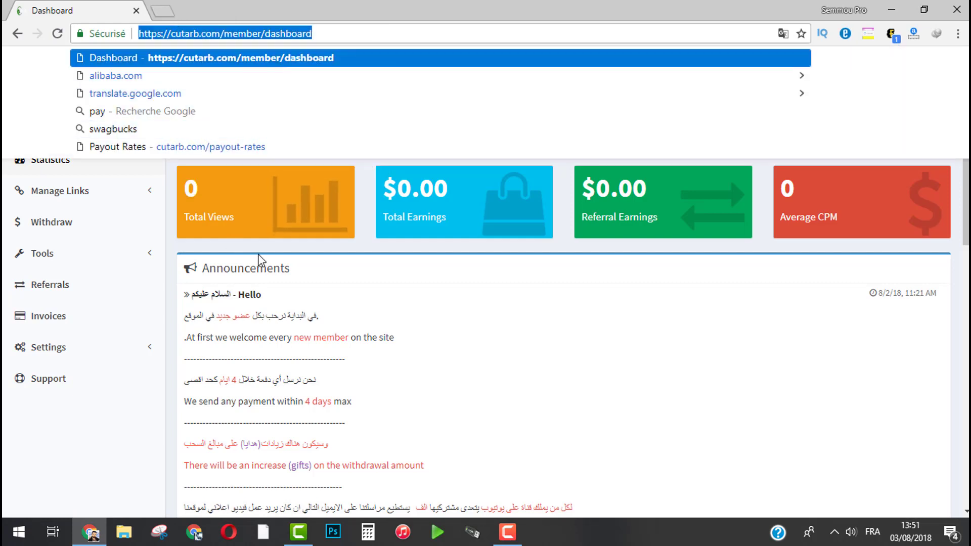
{"action": "left_click", "coordinate": [367, 273]}
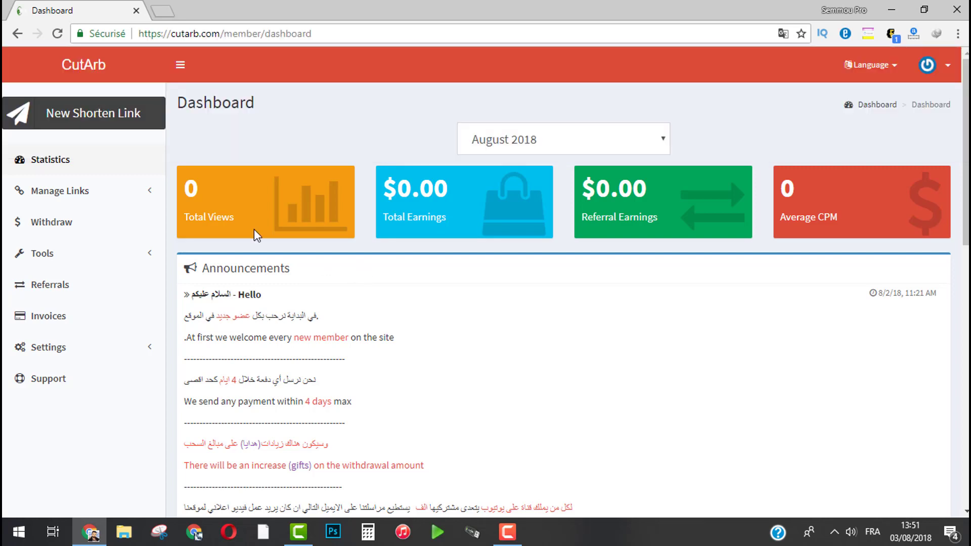
{"action": "left_click", "coordinate": [83, 121]}
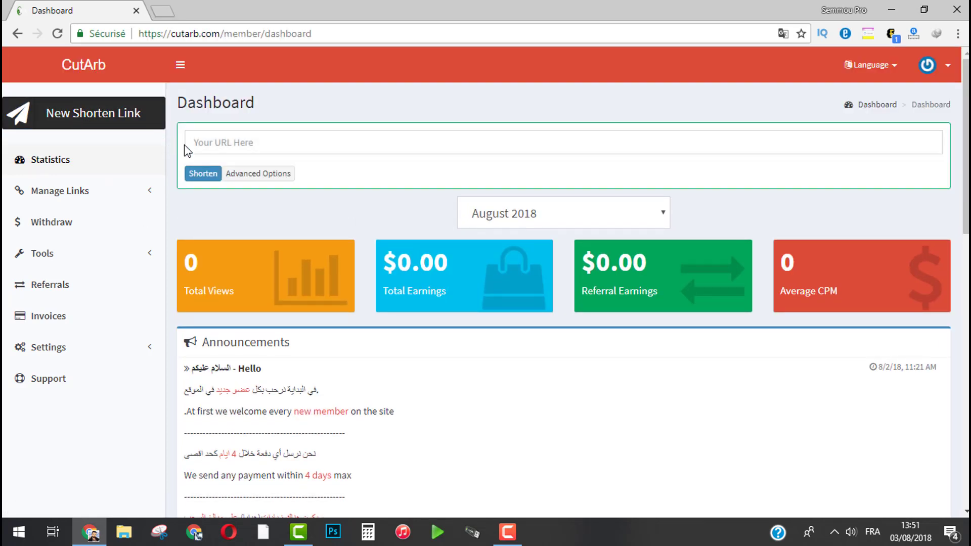
{"action": "left_click", "coordinate": [201, 143]}
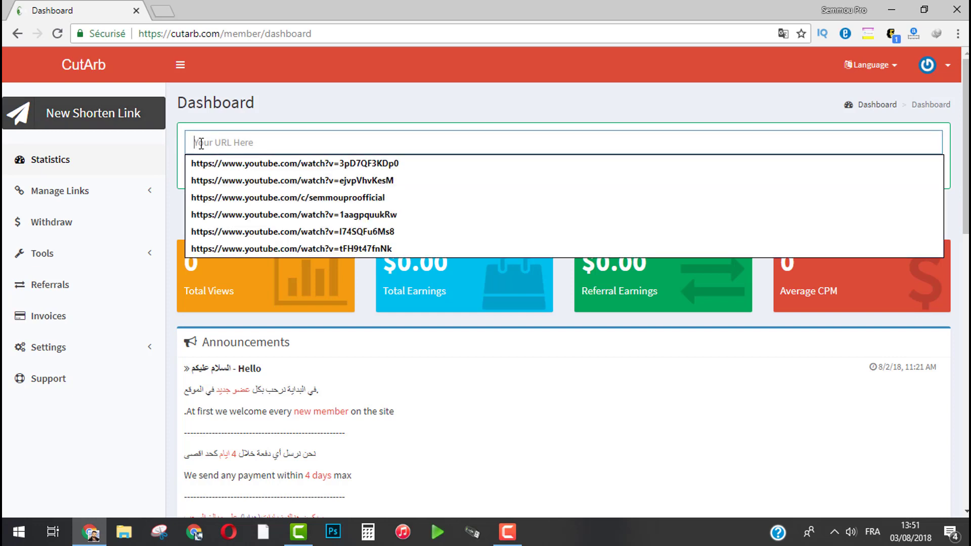
{"action": "right_click", "coordinate": [200, 143]}
{"action": "left_click", "coordinate": [243, 229]}
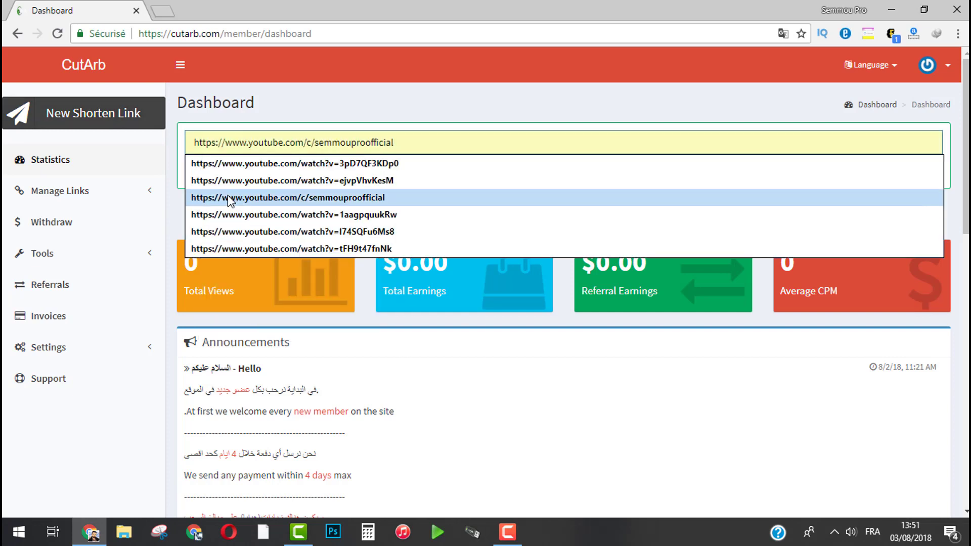
{"action": "left_click", "coordinate": [177, 166]}
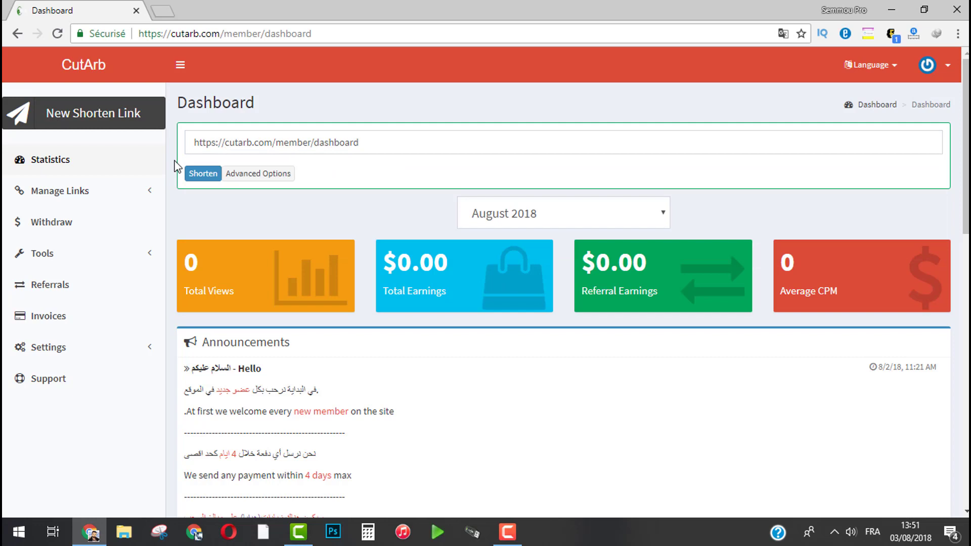
{"action": "left_click", "coordinate": [208, 177]}
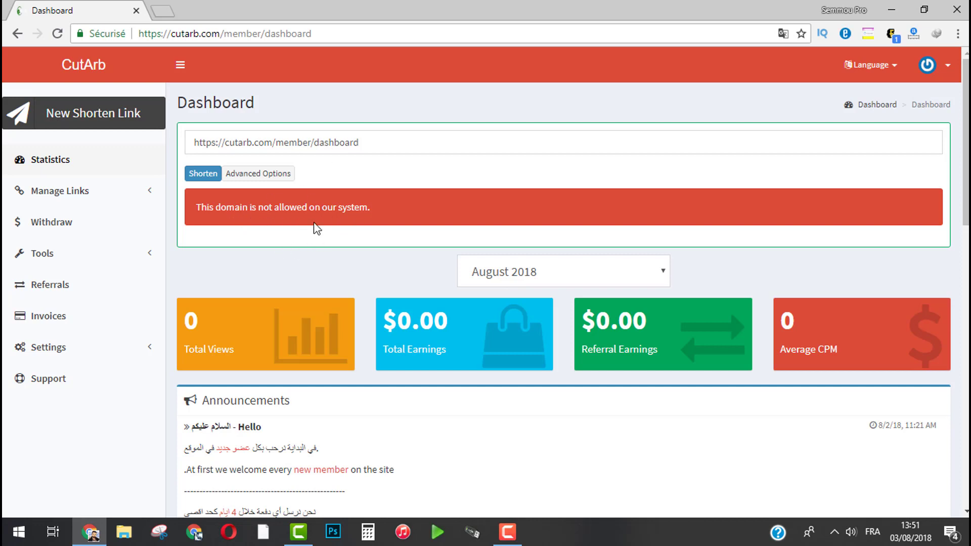
- Open the Google homepage in a new tab, take its address to the clipboard, and close that tab
{"action": "left_click", "coordinate": [168, 4]}
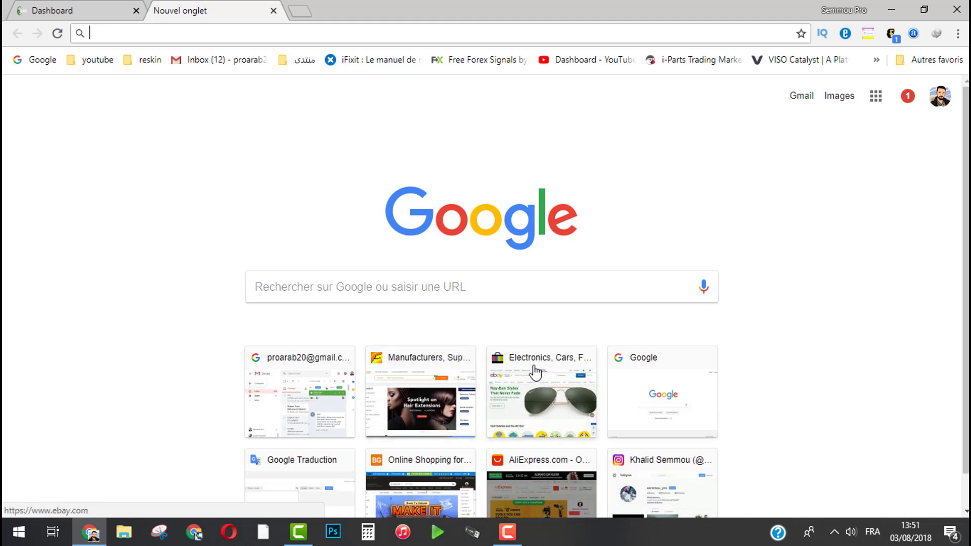
{"action": "left_click", "coordinate": [633, 386]}
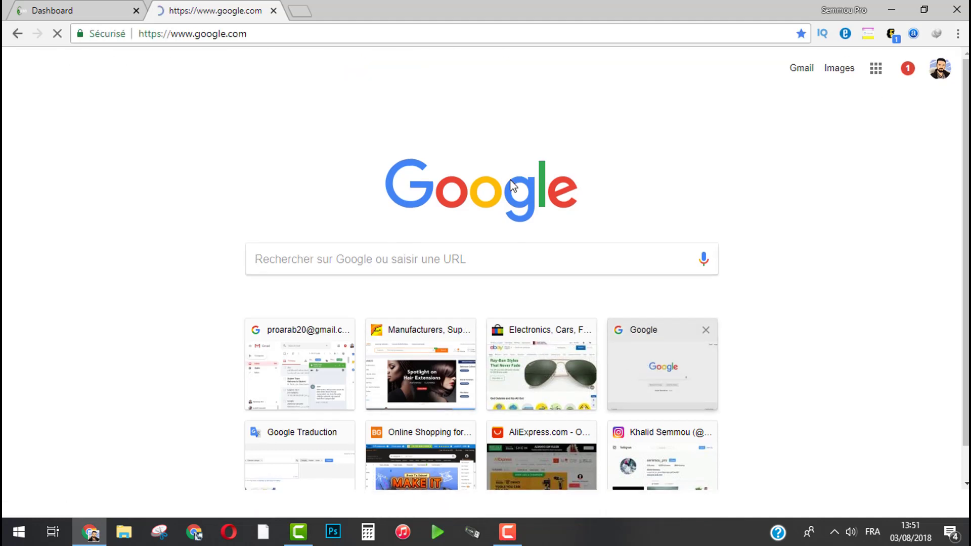
{"action": "left_click", "coordinate": [401, 37]}
{"action": "right_click", "coordinate": [400, 40]}
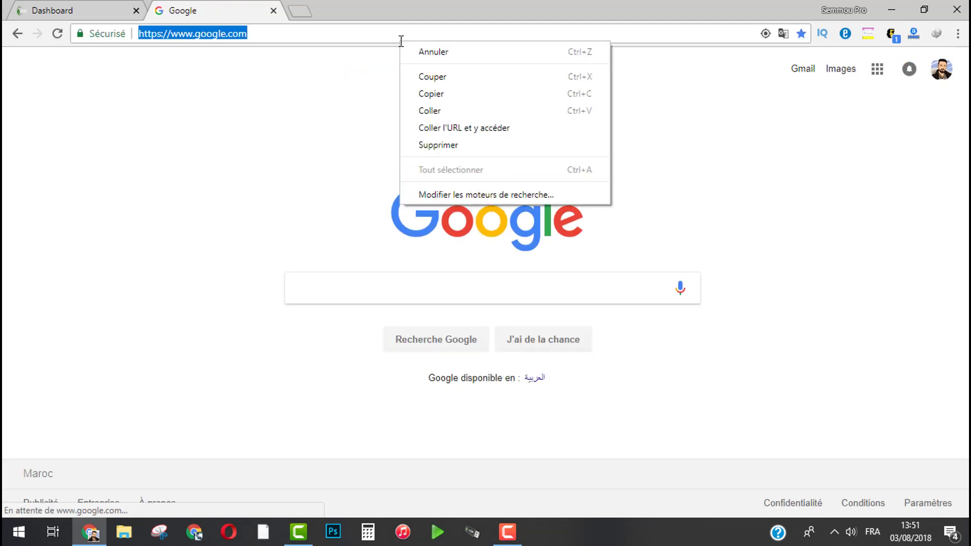
{"action": "left_click", "coordinate": [425, 77]}
{"action": "left_click", "coordinate": [273, 11]}
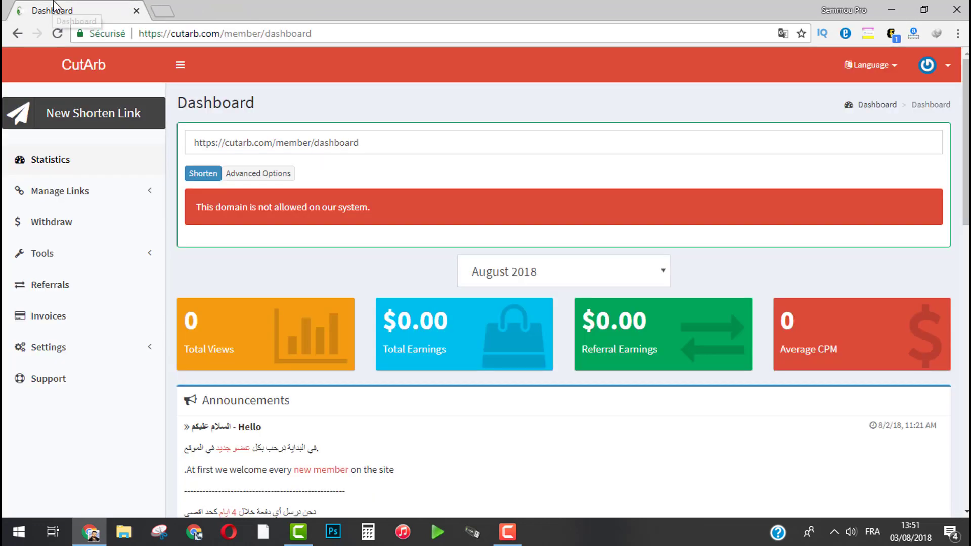
{"action": "triple_click", "coordinate": [235, 150]}
{"action": "right_click", "coordinate": [234, 149]}
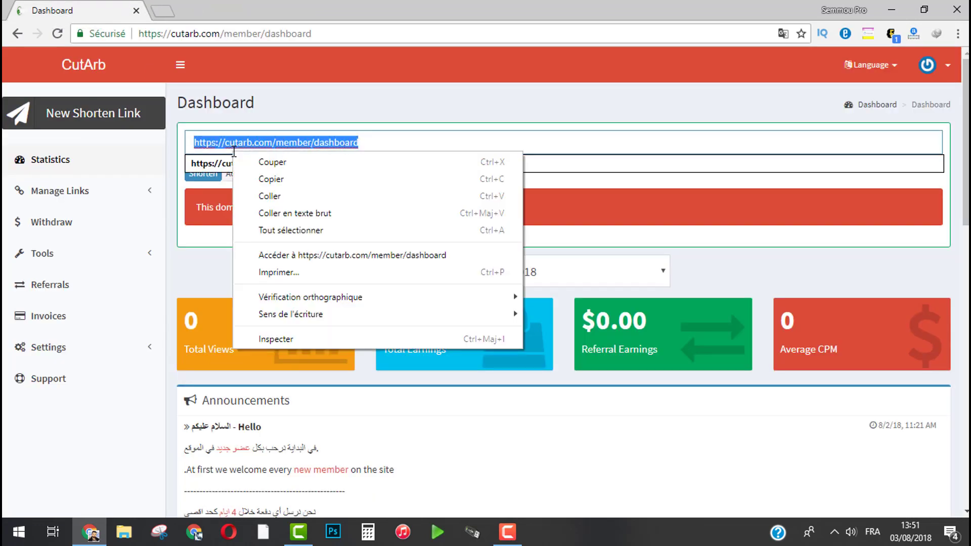
{"action": "left_click", "coordinate": [263, 201]}
{"action": "left_click", "coordinate": [215, 176]}
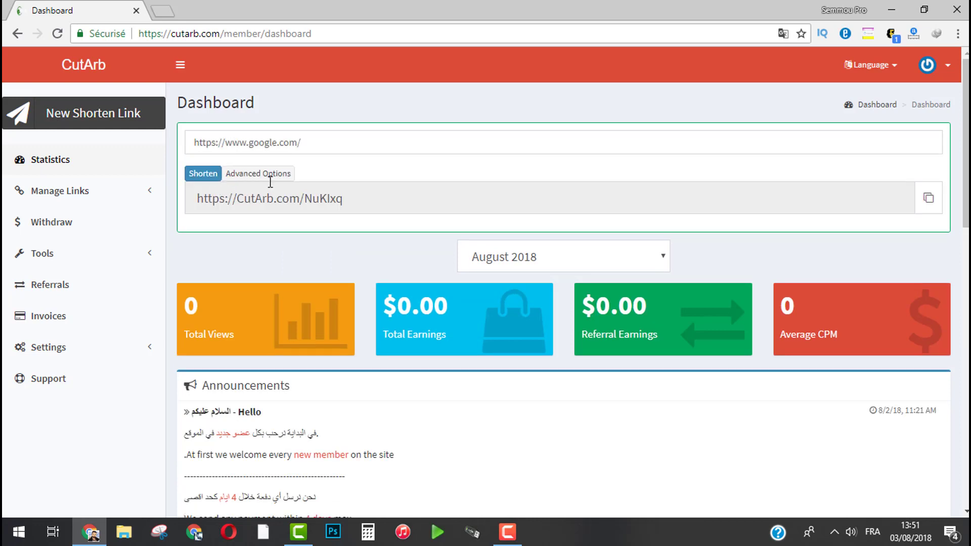
- Copy the generated short link and open it in a new browser tab
{"action": "left_click", "coordinate": [930, 206]}
{"action": "left_click", "coordinate": [167, 7]}
{"action": "right_click", "coordinate": [188, 34]}
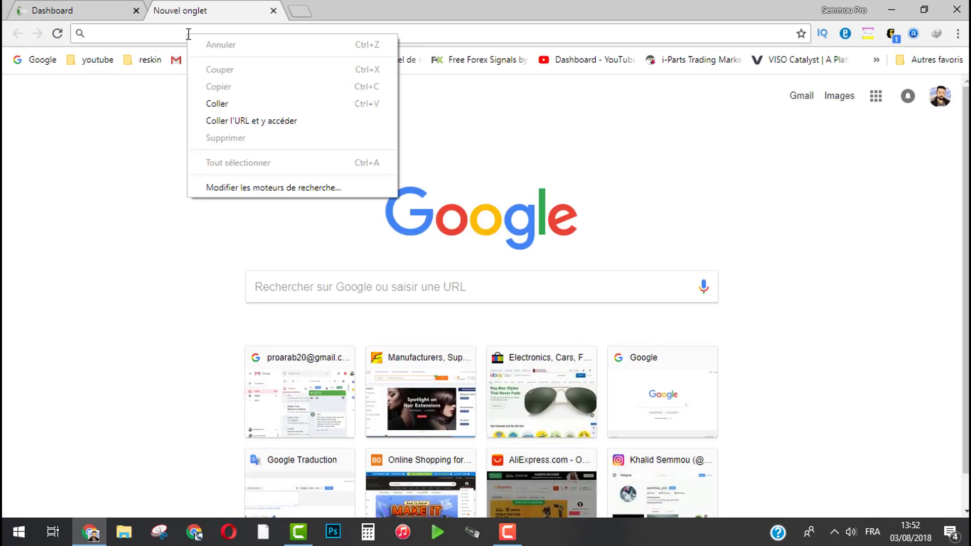
{"action": "left_click", "coordinate": [218, 104]}
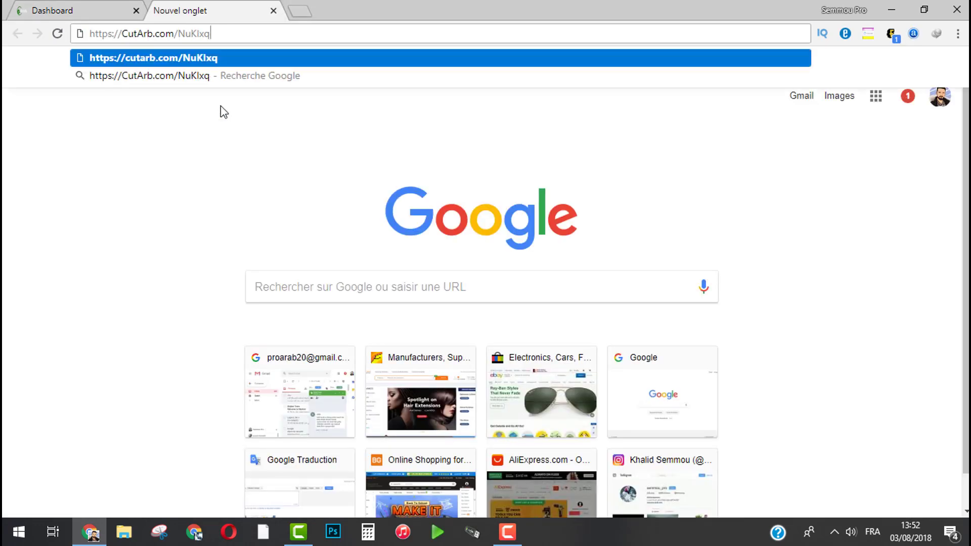
{"action": "key", "text": "Return"}
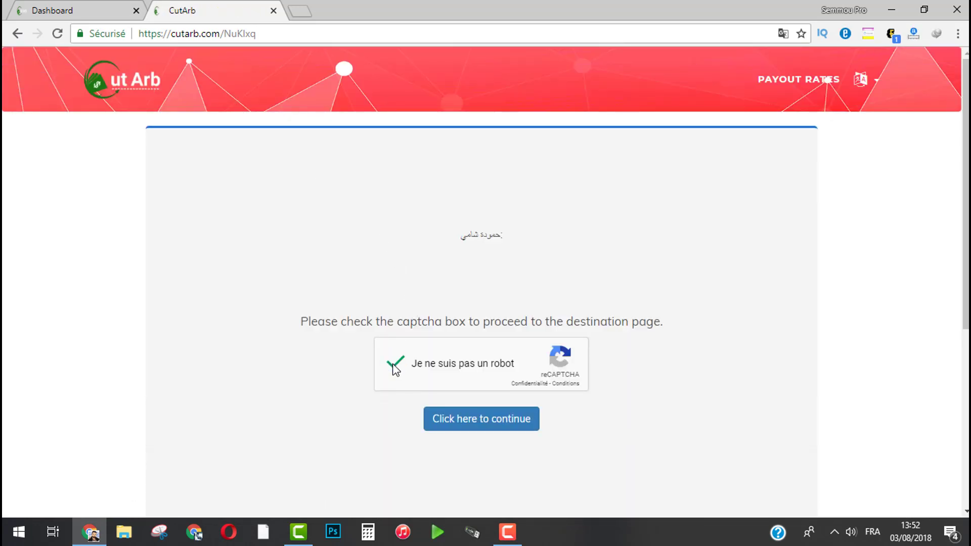
- Continue past the captcha page, wait out the countdown, and follow the short link to its destination
{"action": "left_click", "coordinate": [450, 422]}
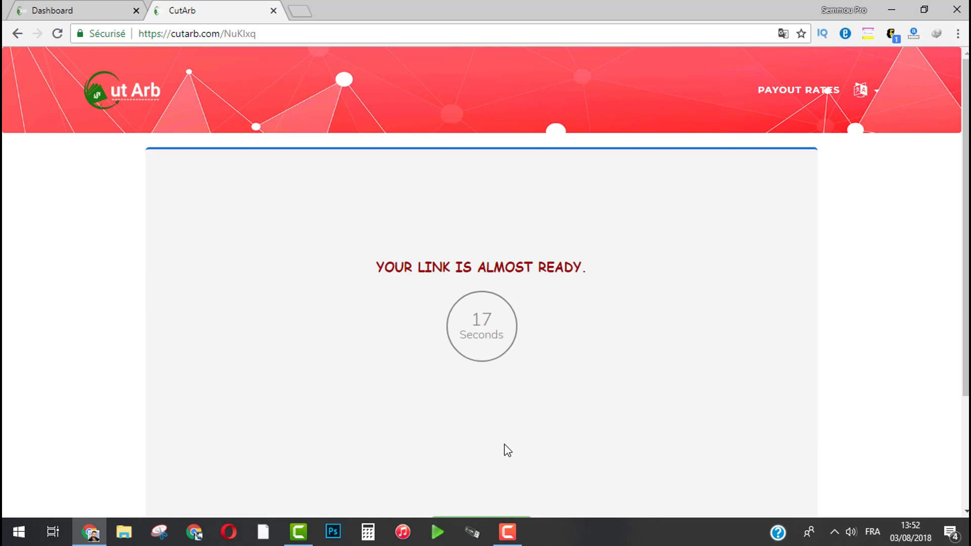
{"action": "scroll", "coordinate": [507, 450], "scroll_direction": "down", "scroll_amount": 2}
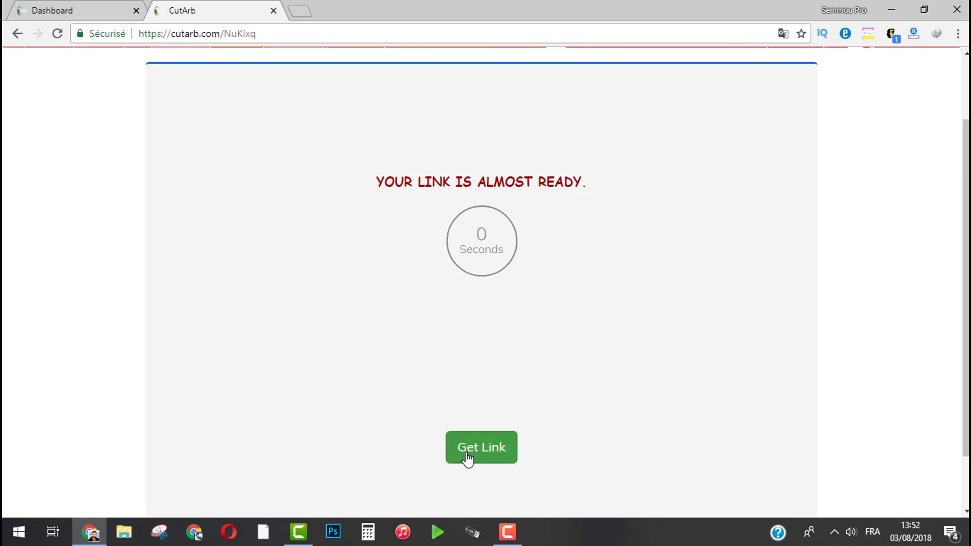
{"action": "left_click", "coordinate": [468, 458]}
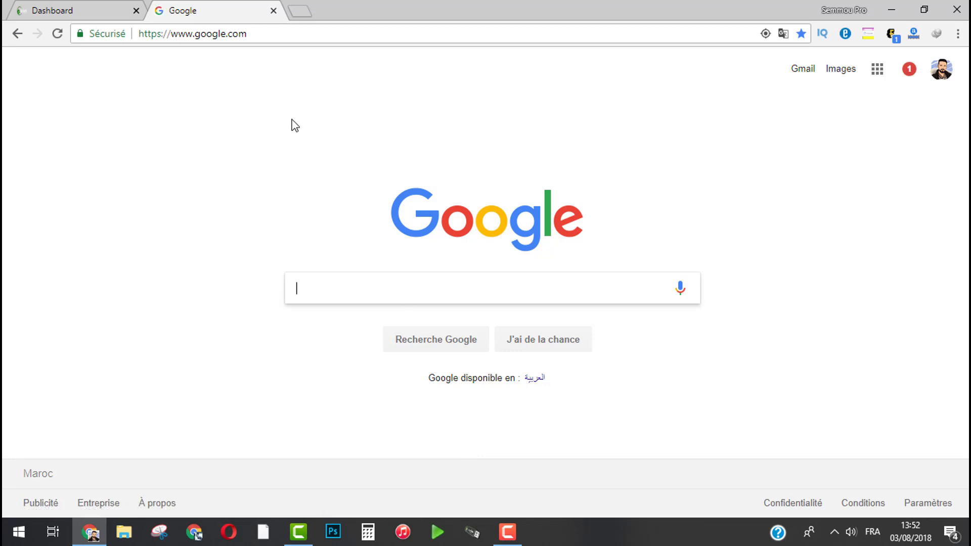
- Return to the member dashboard, open the Withdraw page, and examine the available balance
{"action": "left_click", "coordinate": [102, 7]}
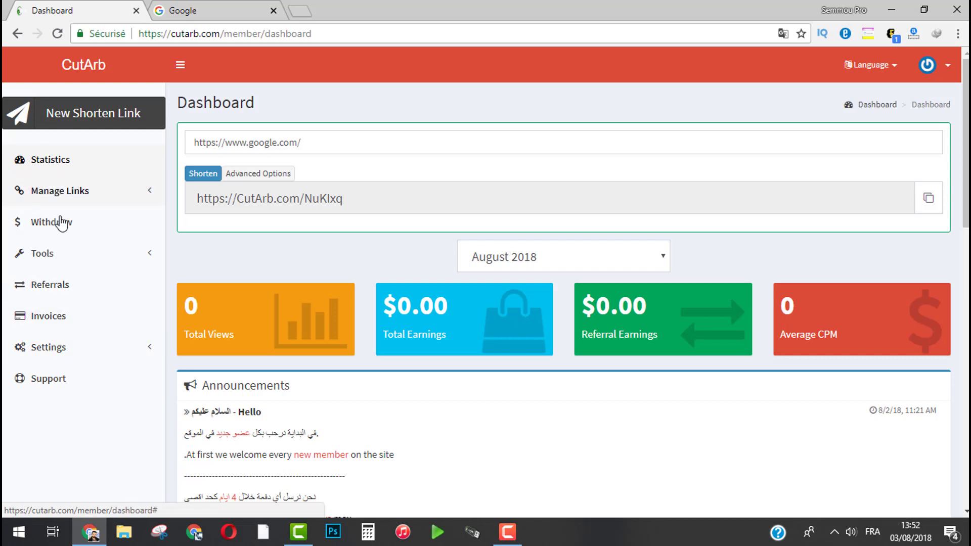
{"action": "left_click", "coordinate": [61, 195]}
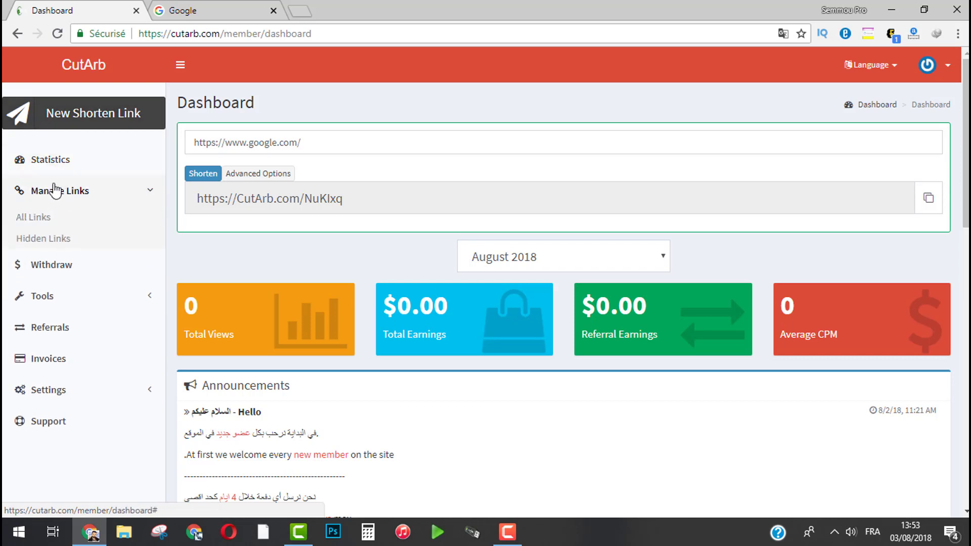
{"action": "left_click", "coordinate": [57, 269]}
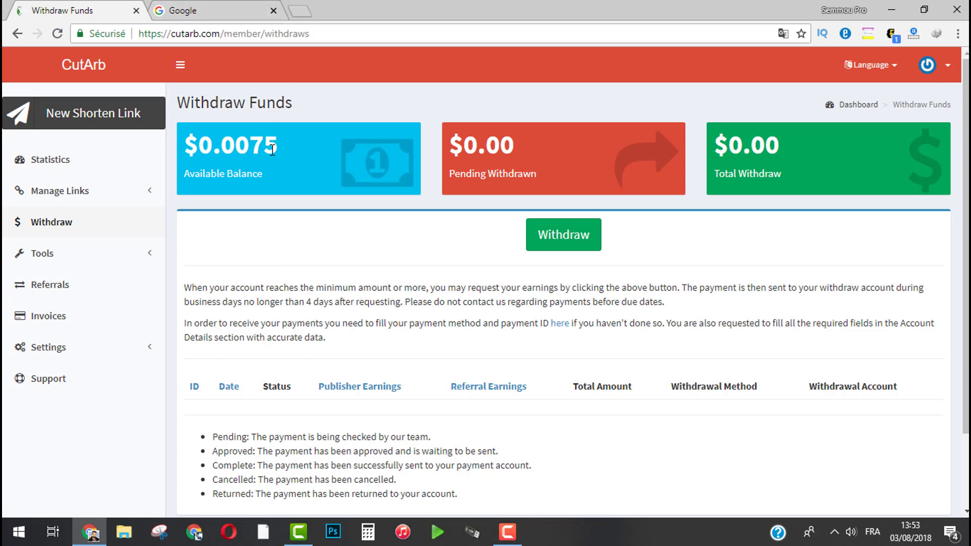
{"action": "left_click_drag", "start_coordinate": [277, 151], "coordinate": [253, 156]}
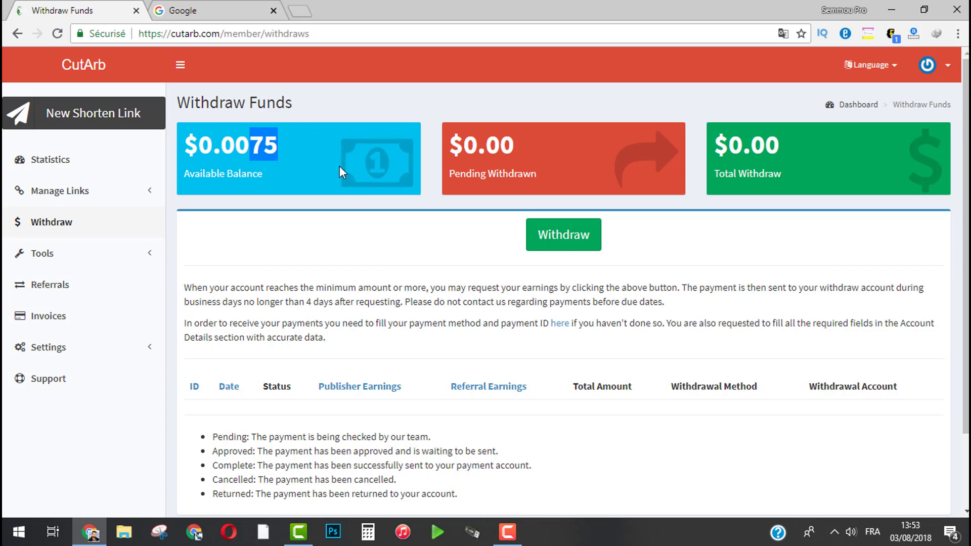
{"action": "left_click", "coordinate": [210, 149]}
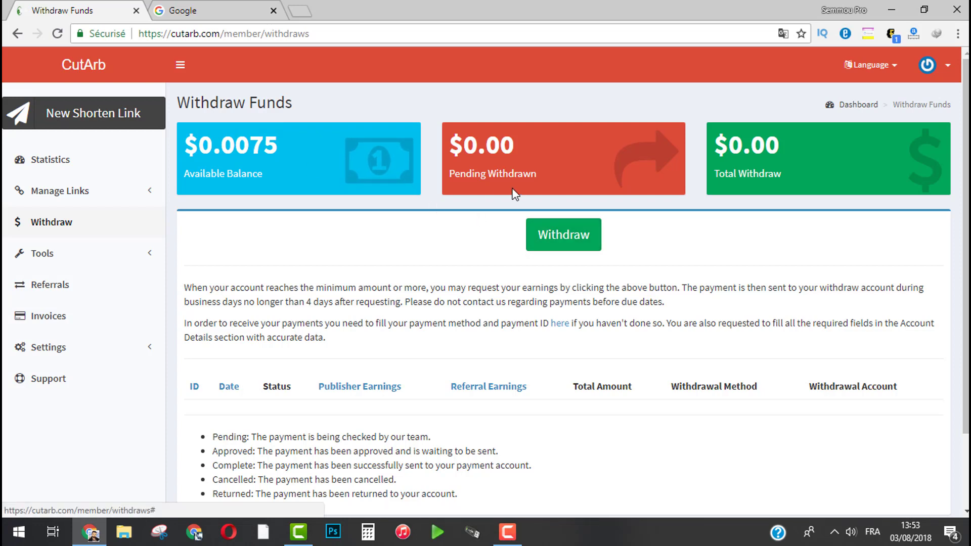
- Open the account's profile settings and examine the minimum withdrawal amount for each withdrawal method
{"action": "left_click", "coordinate": [96, 345]}
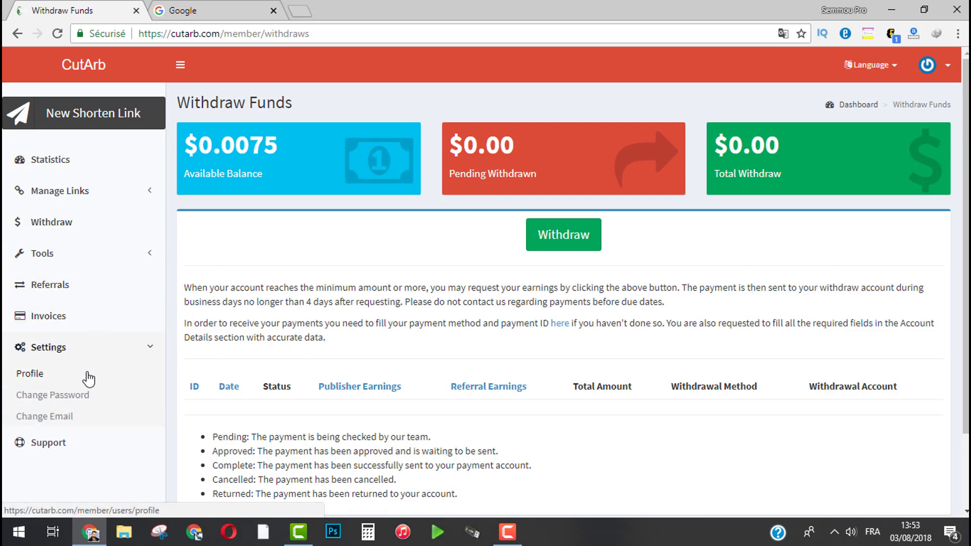
{"action": "left_click", "coordinate": [88, 378]}
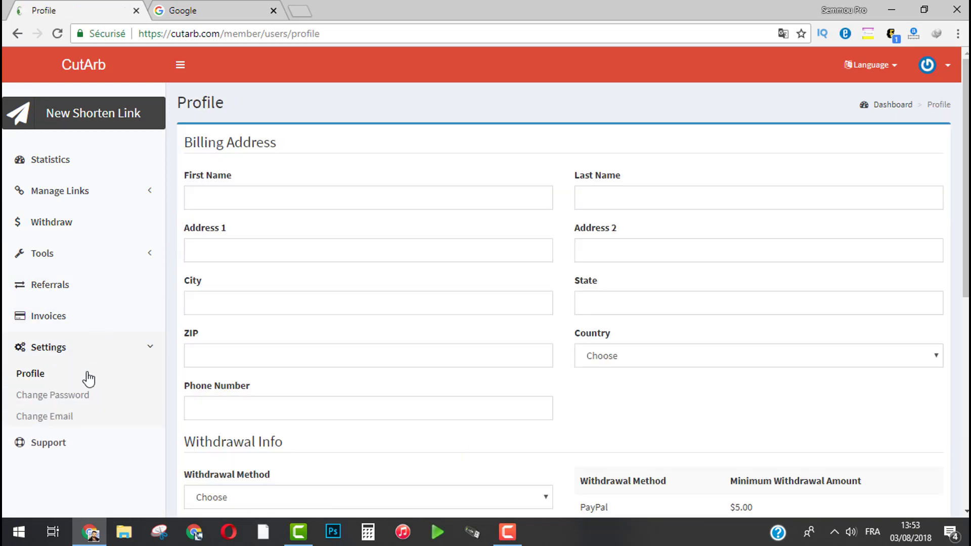
{"action": "left_click", "coordinate": [89, 379]}
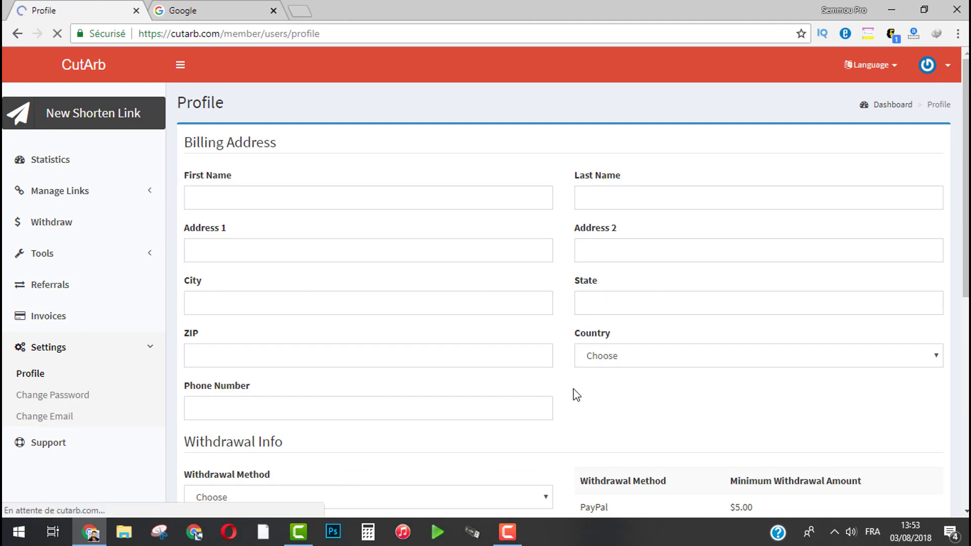
{"action": "scroll", "coordinate": [966, 177], "scroll_direction": "down", "scroll_amount": 5}
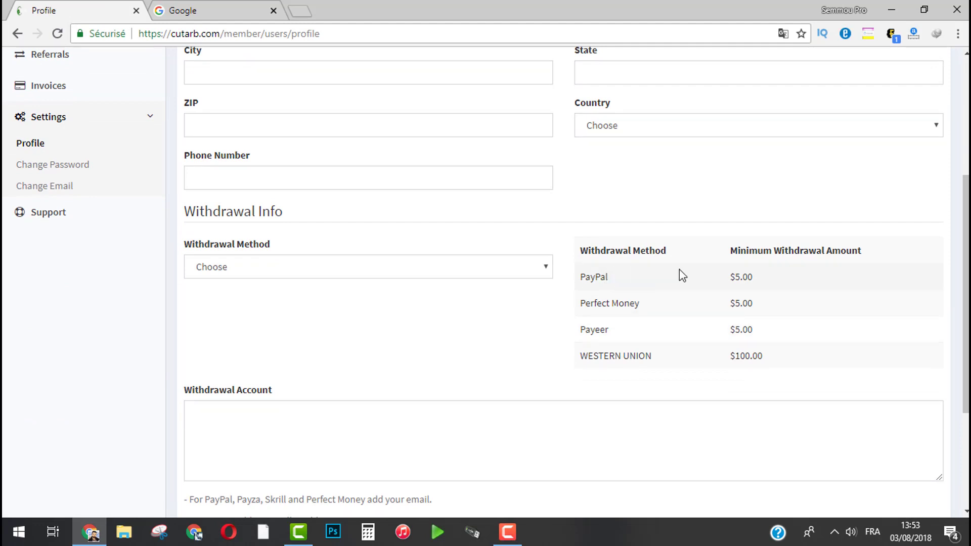
{"action": "left_click_drag", "start_coordinate": [730, 277], "coordinate": [742, 303]}
{"action": "double_click", "coordinate": [622, 301]}
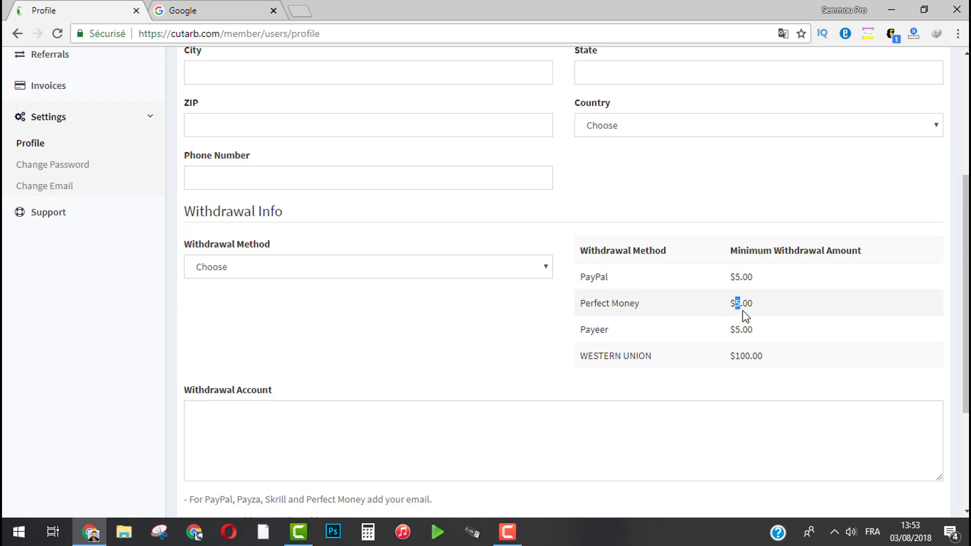
{"action": "double_click", "coordinate": [590, 332]}
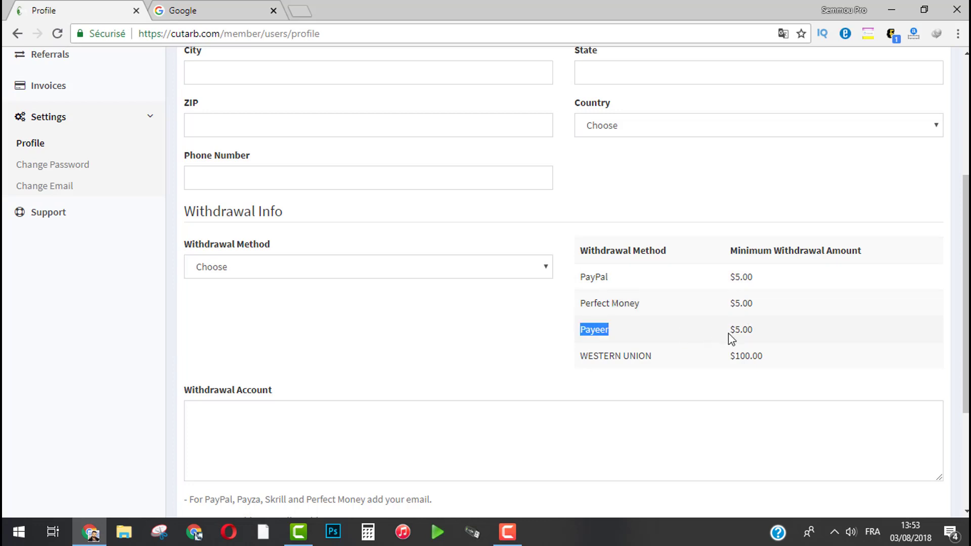
{"action": "double_click", "coordinate": [640, 356]}
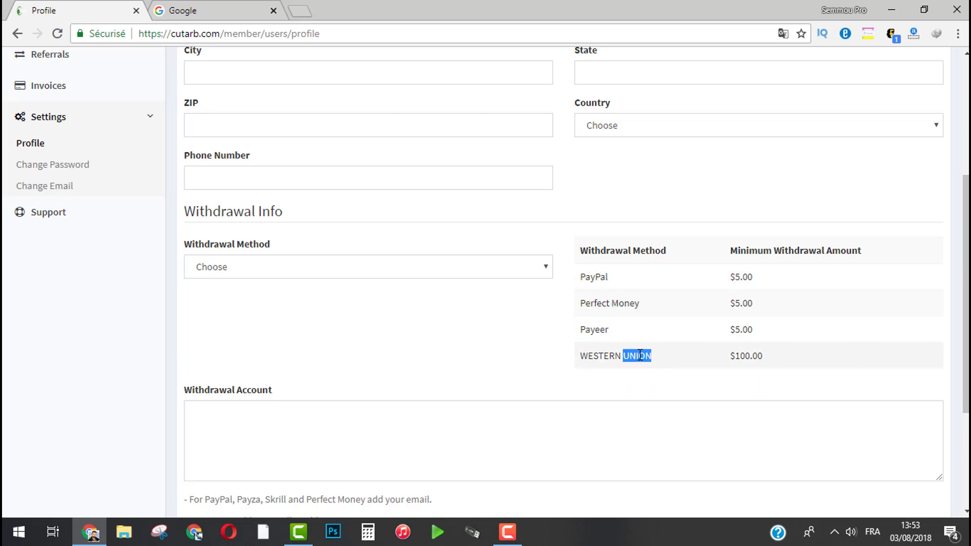
{"action": "left_click", "coordinate": [739, 354]}
- Review the withdrawal method choices, the Withdrawal Account field and its instructions, and the billing address fields without filling them in
{"action": "left_click", "coordinate": [503, 268]}
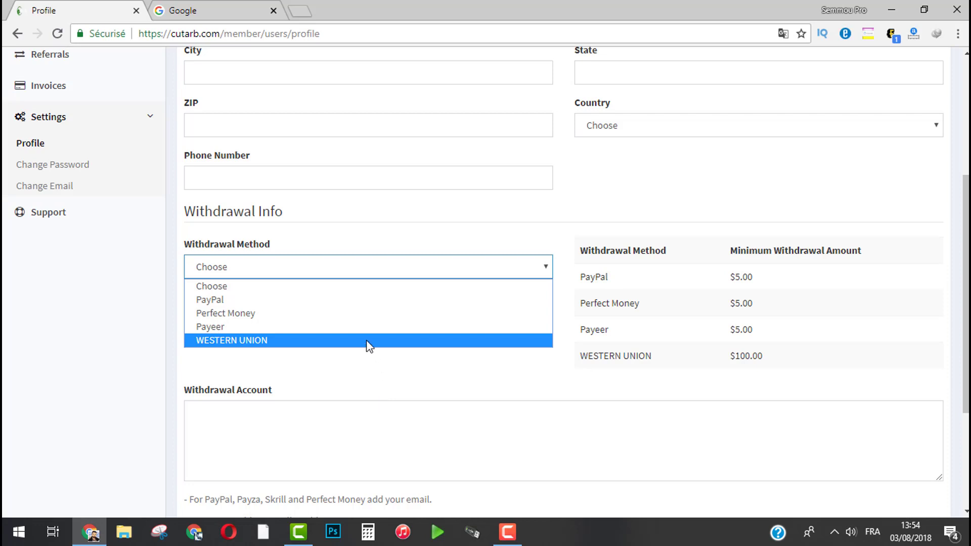
{"action": "left_click", "coordinate": [340, 425]}
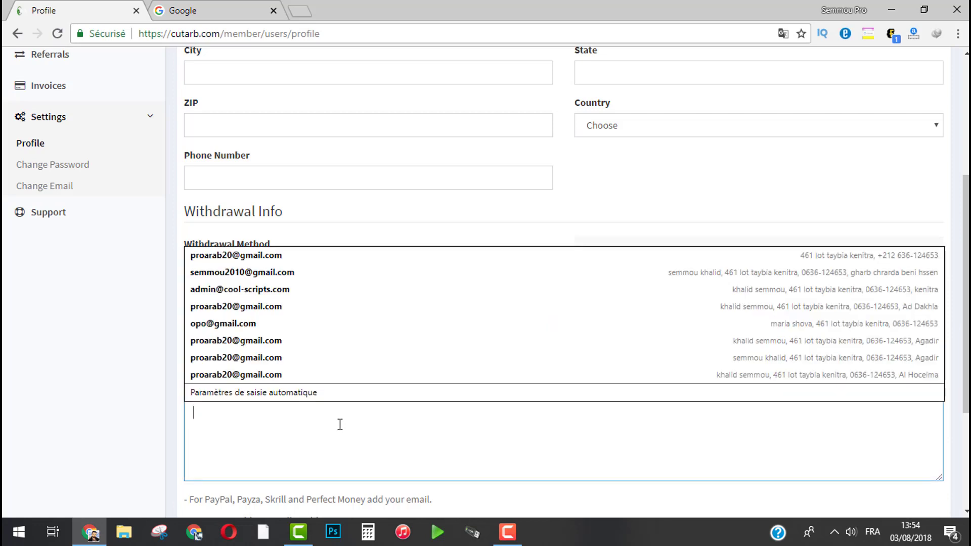
{"action": "left_click", "coordinate": [68, 316]}
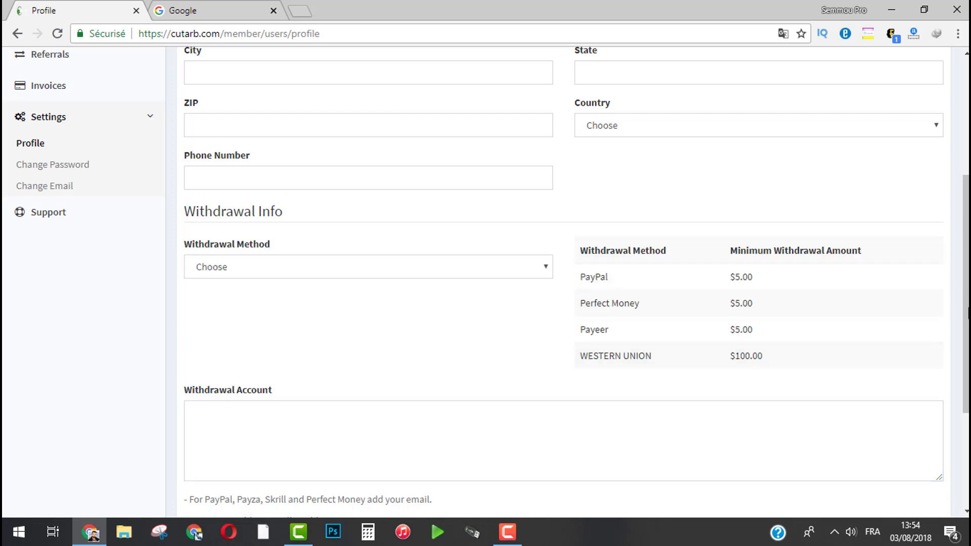
{"action": "scroll", "coordinate": [869, 292], "scroll_direction": "down", "scroll_amount": 4}
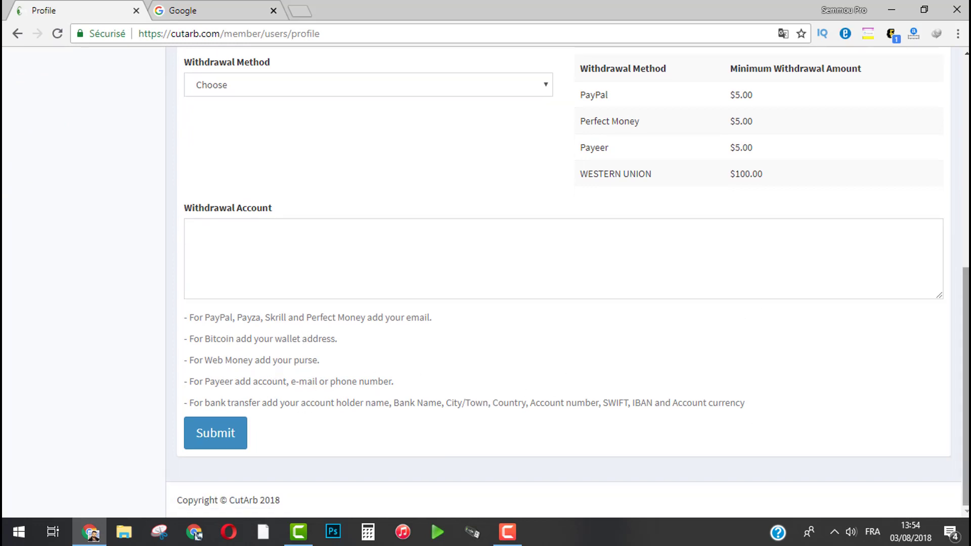
{"action": "scroll", "coordinate": [952, 451], "scroll_direction": "up", "scroll_amount": 1}
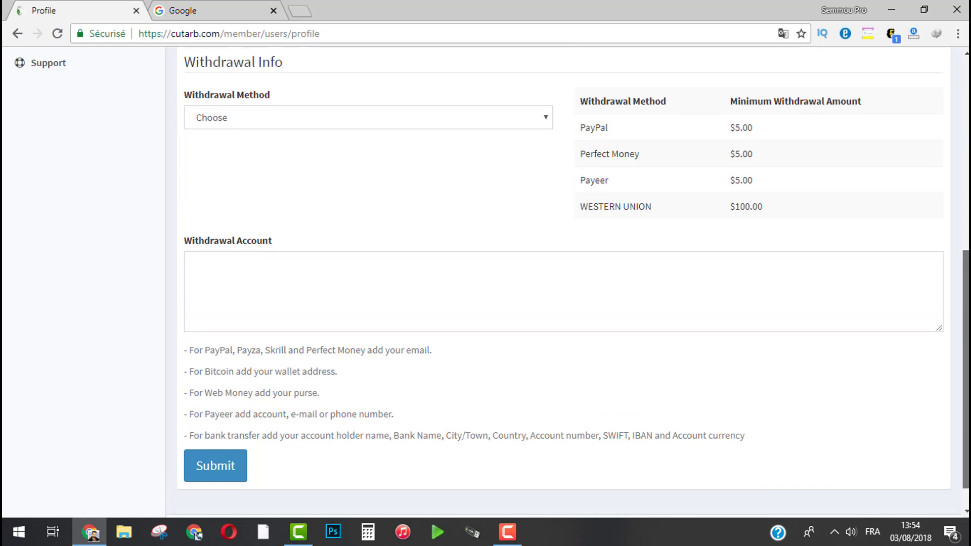
{"action": "scroll", "coordinate": [952, 451], "scroll_direction": "up", "scroll_amount": 6}
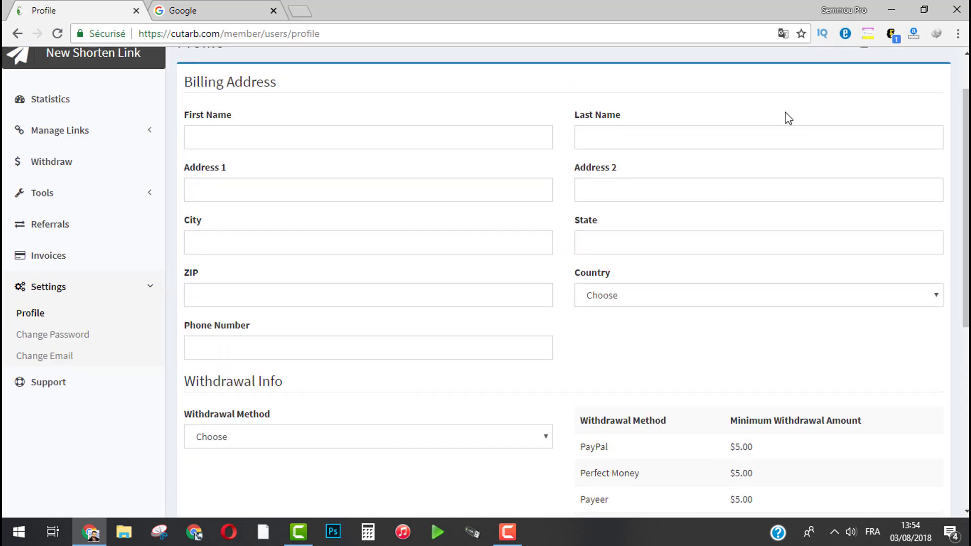
- Review the account's Withdraw, Referrals and Invoices pages and expand the Settings options
{"action": "left_click", "coordinate": [84, 162]}
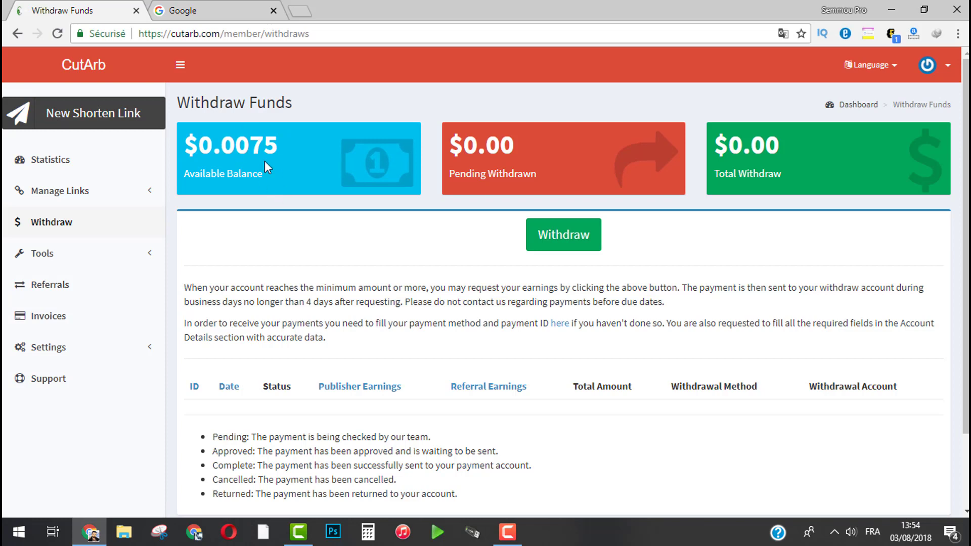
{"action": "left_click", "coordinate": [52, 286]}
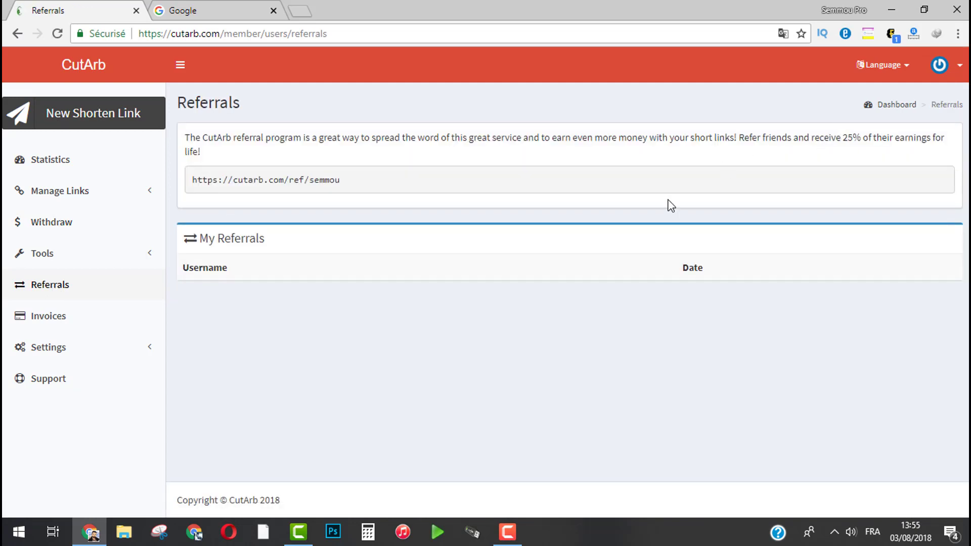
{"action": "left_click", "coordinate": [135, 314]}
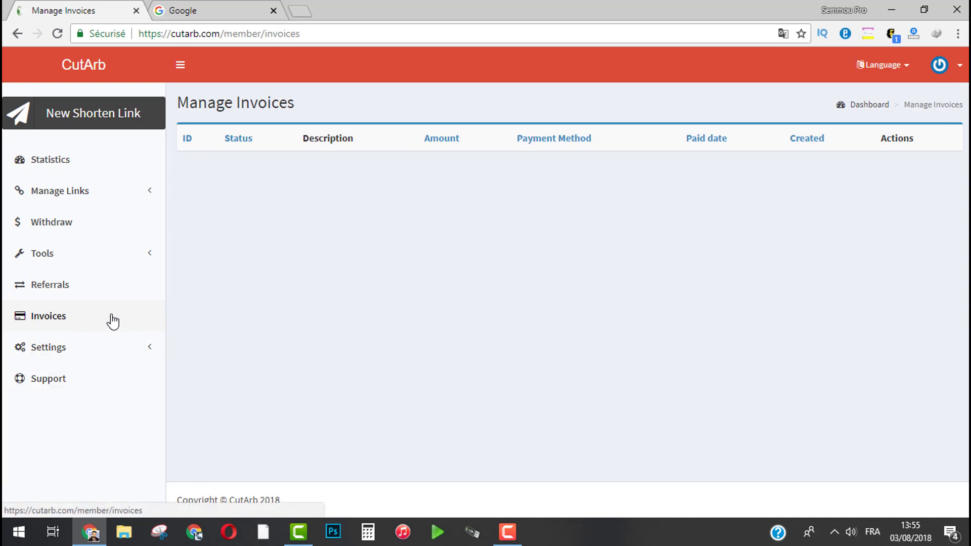
{"action": "left_click", "coordinate": [95, 353]}
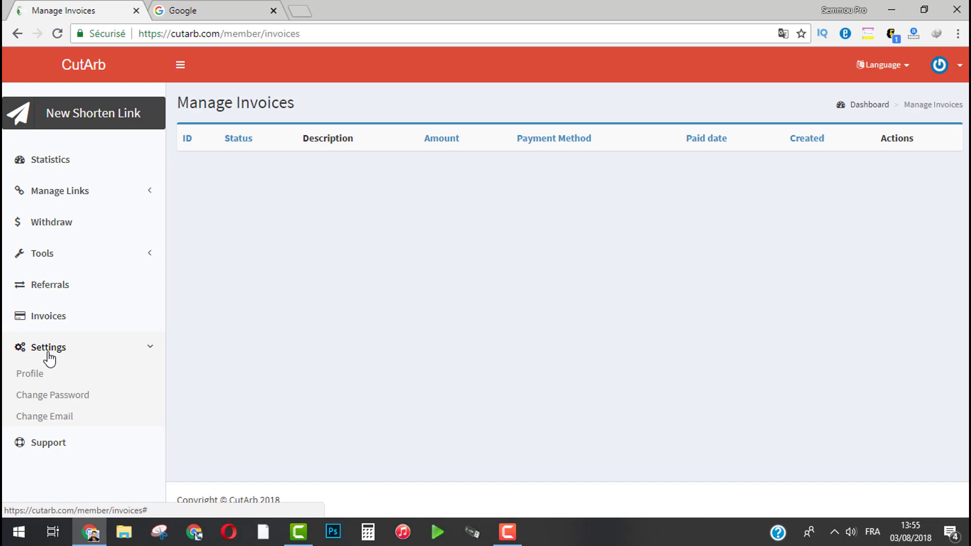
- Open the list of all shortened links and examine the entry for the Google link
{"action": "left_click", "coordinate": [65, 203]}
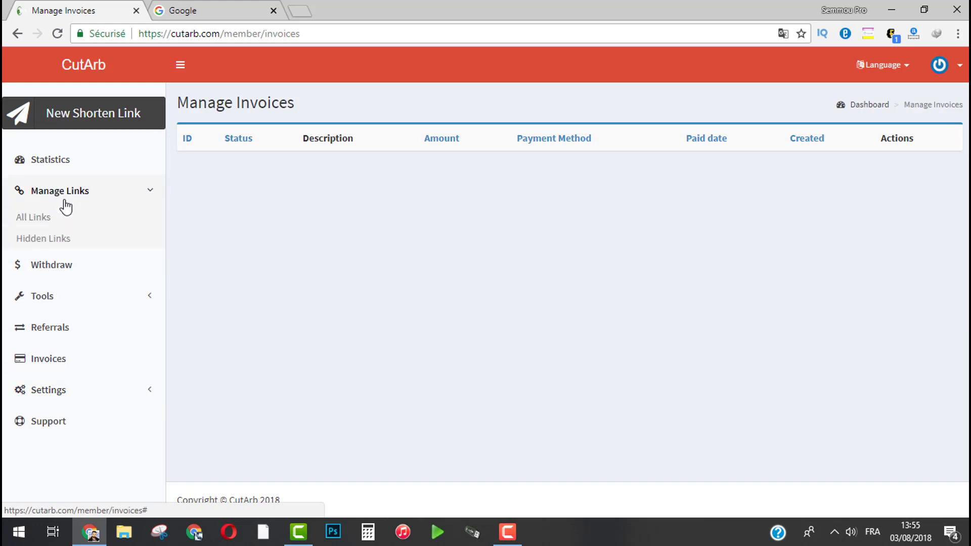
{"action": "left_click", "coordinate": [69, 198]}
{"action": "left_click", "coordinate": [67, 197]}
{"action": "left_click", "coordinate": [58, 217]}
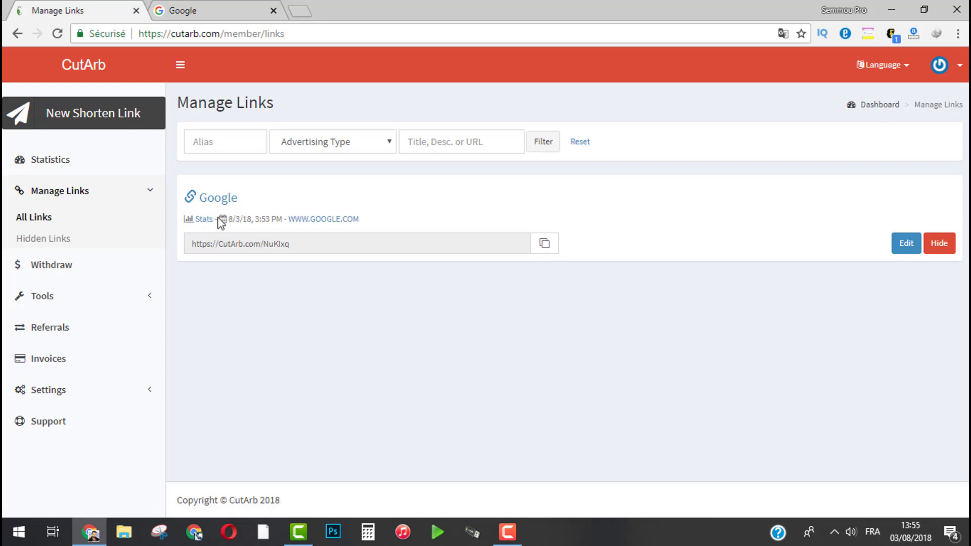
- Return to the Statistics dashboard and read the announcements, highlighting part of the Arabic line addressed to YouTube channel owners
{"action": "left_click", "coordinate": [118, 163]}
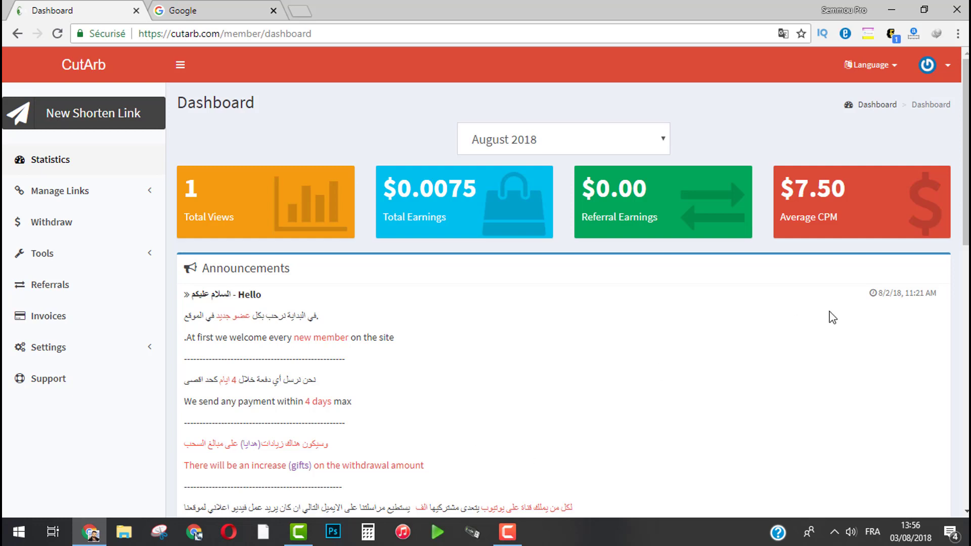
{"action": "left_click_drag", "start_coordinate": [966, 152], "coordinate": [966, 162]}
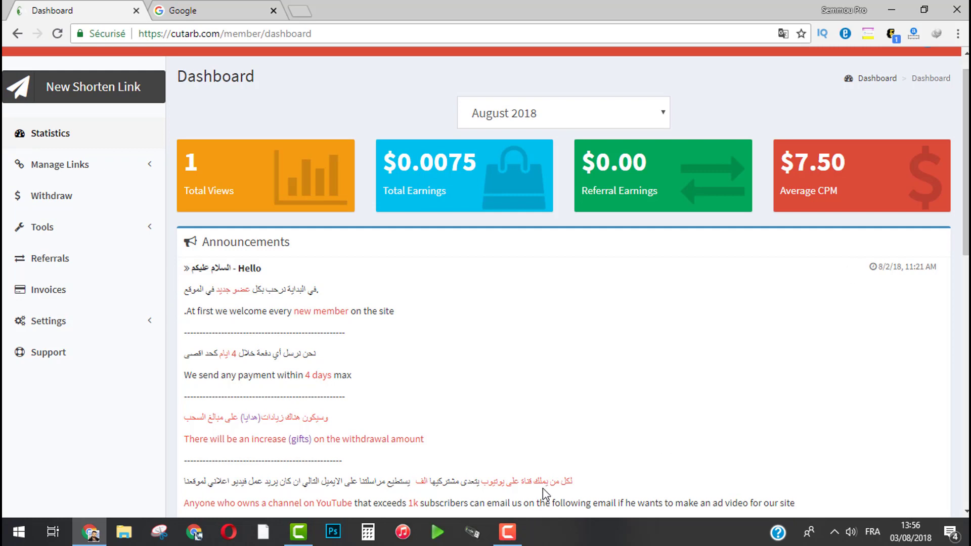
{"action": "left_click_drag", "start_coordinate": [509, 500], "coordinate": [449, 486]}
{"action": "left_click", "coordinate": [449, 486]}
{"action": "left_click_drag", "start_coordinate": [393, 484], "coordinate": [346, 485]}
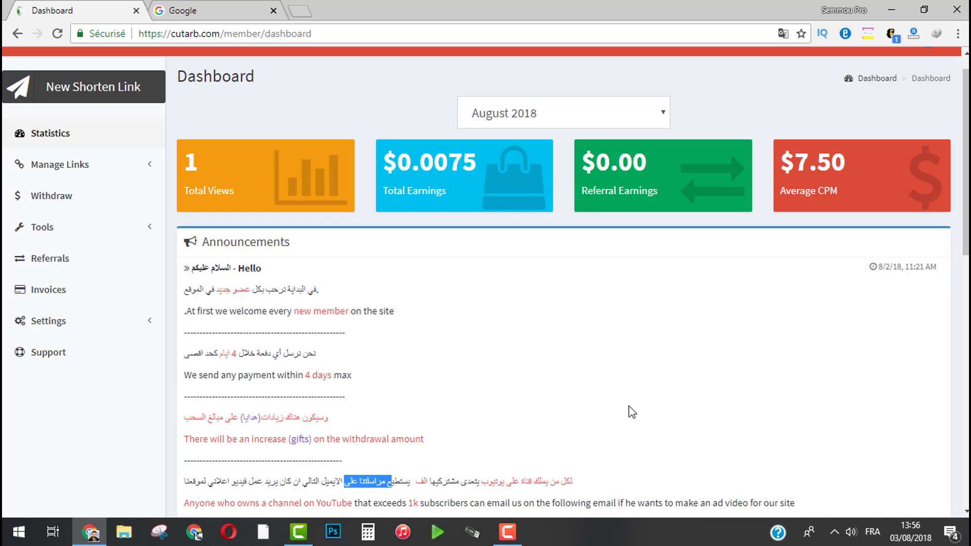
{"action": "left_click_drag", "start_coordinate": [966, 249], "coordinate": [965, 295]}
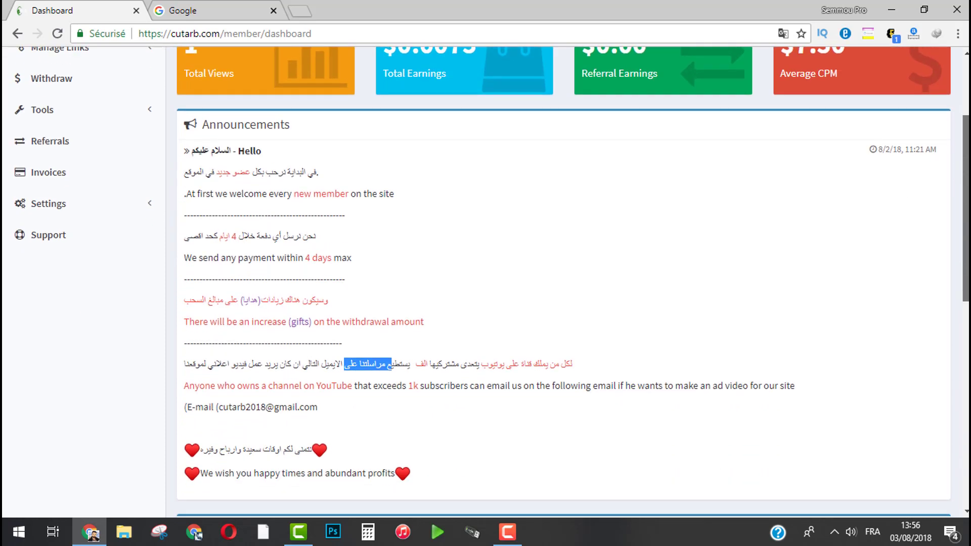
- Highlight the contact e-mail address in the announcement and look over the dashboard around it
{"action": "left_click", "coordinate": [315, 407]}
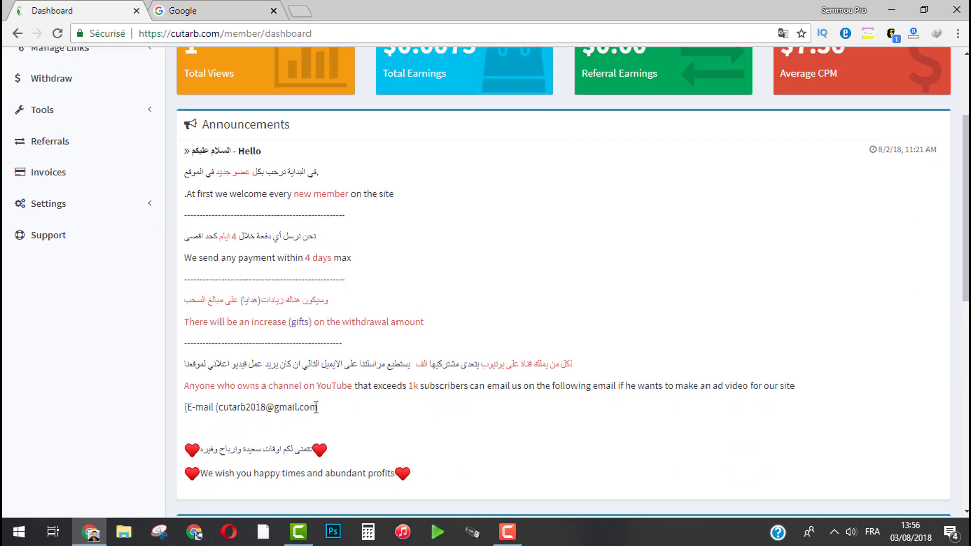
{"action": "left_click_drag", "start_coordinate": [316, 407], "coordinate": [226, 396]}
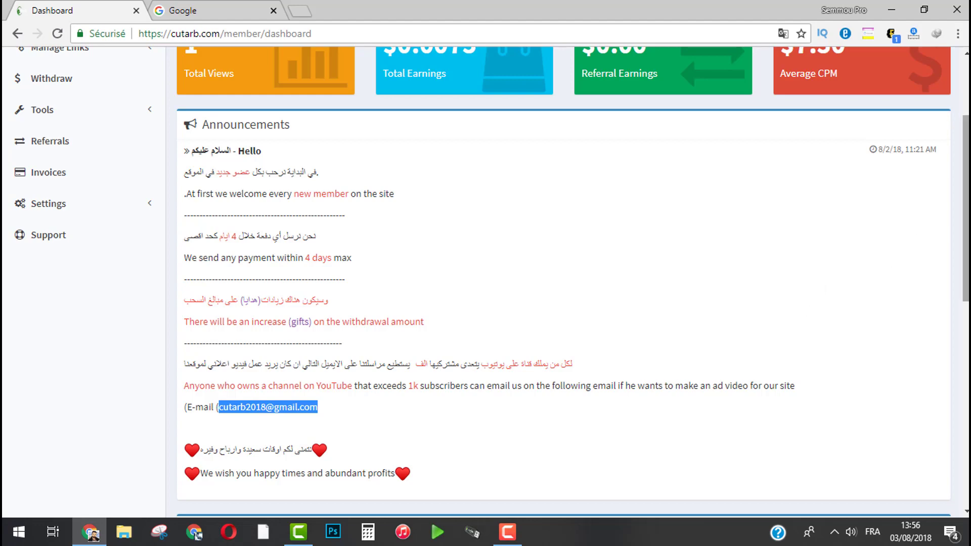
{"action": "scroll", "coordinate": [966, 228], "scroll_direction": "up", "scroll_amount": 2}
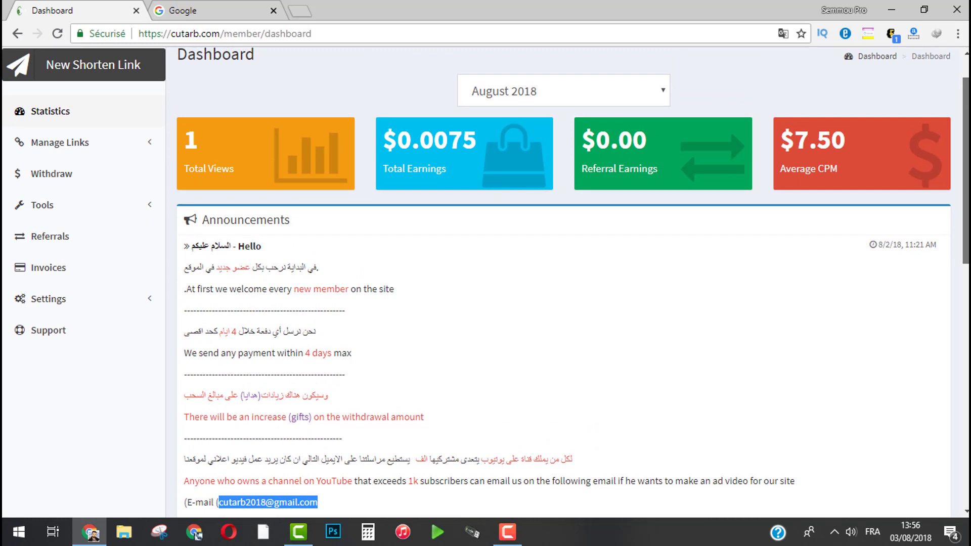
{"action": "scroll", "coordinate": [957, 217], "scroll_direction": "down", "scroll_amount": 3}
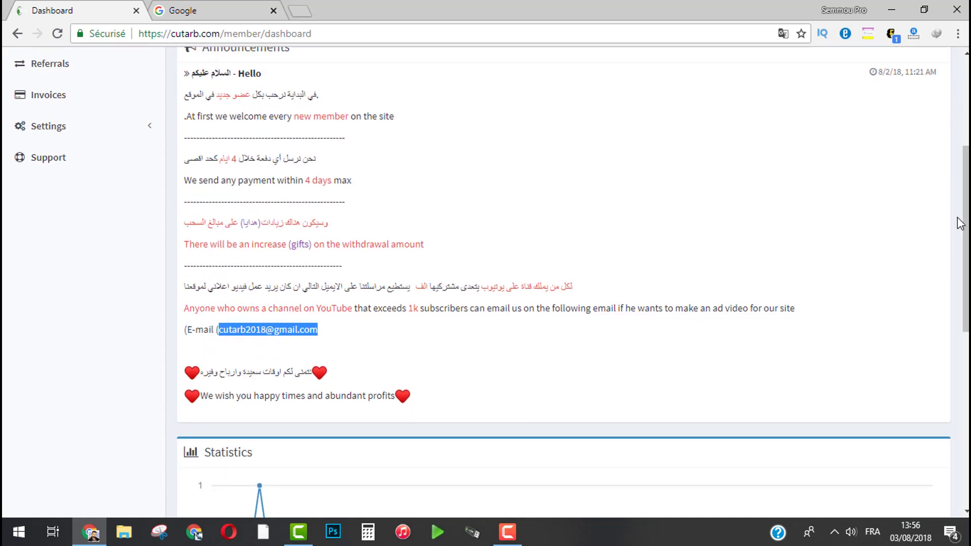